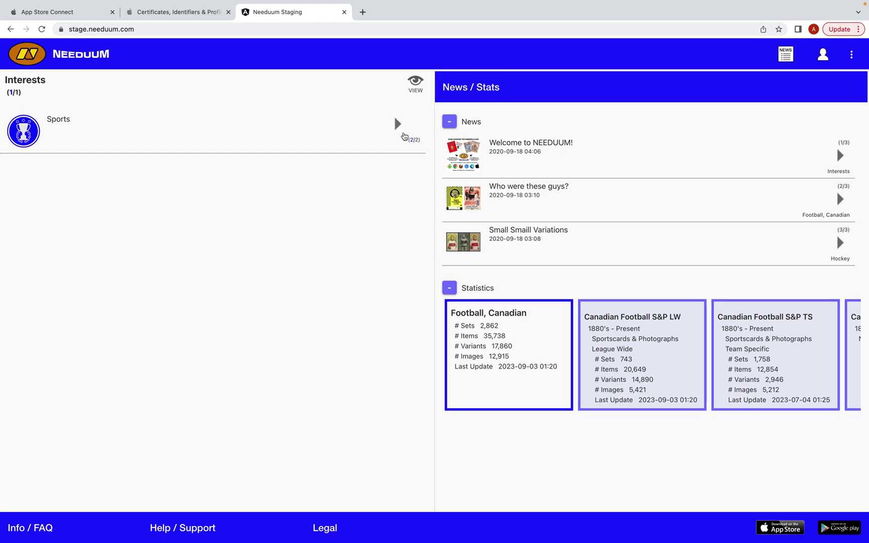
- Hide Football, Canadian from the Sports interest list and return to the main Interests list
left_click(383, 133)
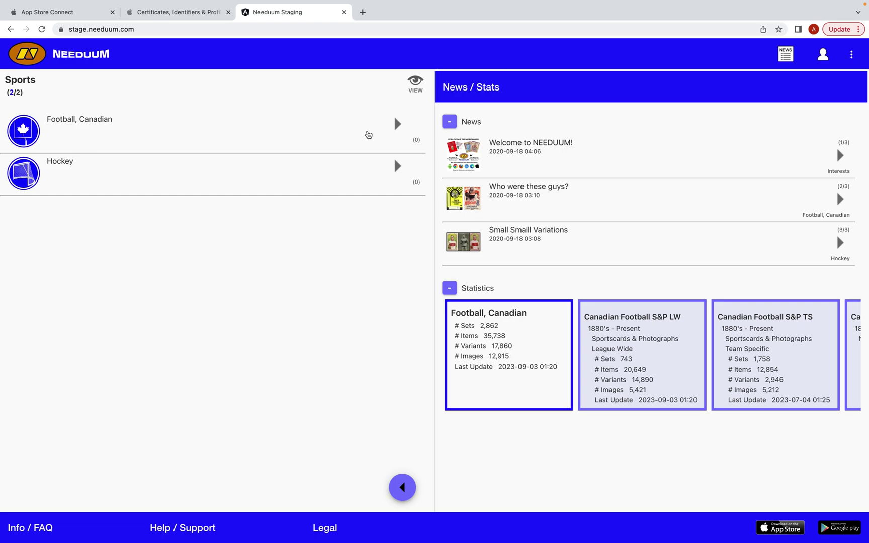
left_click(415, 83)
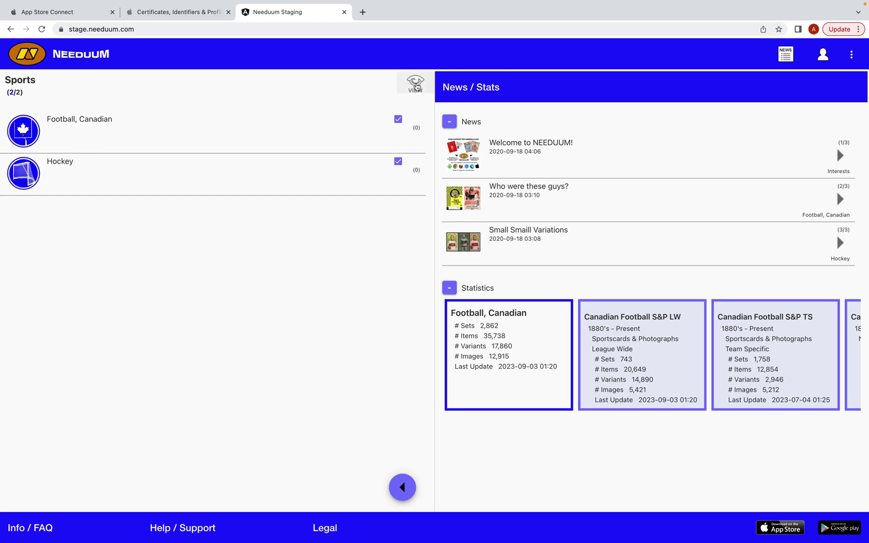
left_click(400, 121)
left_click(416, 83)
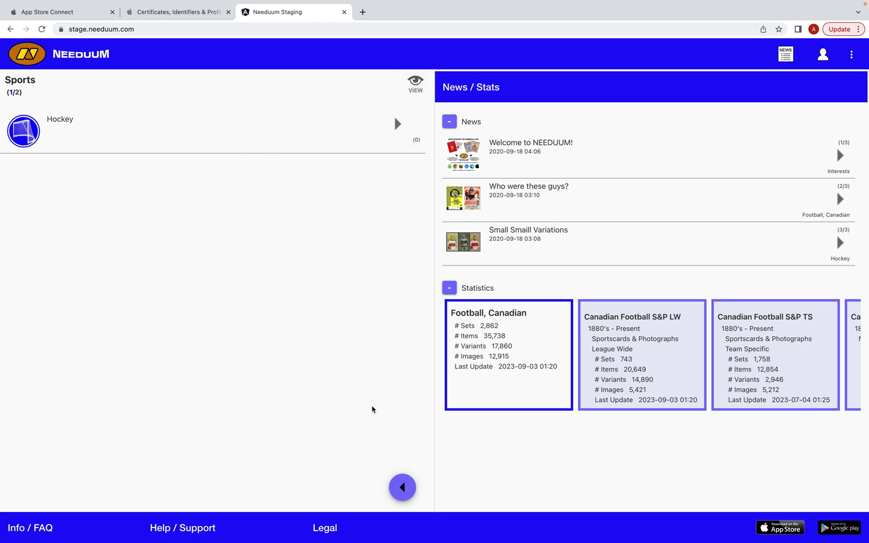
left_click(402, 485)
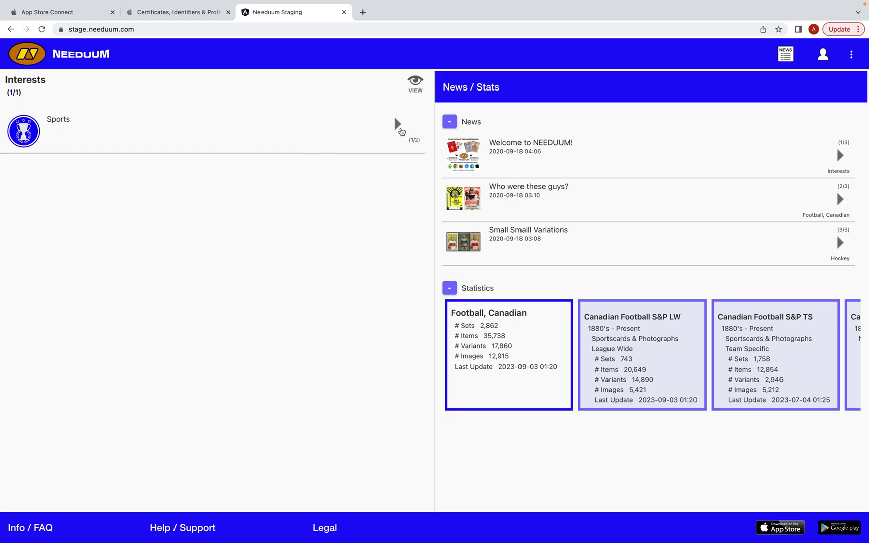
- Reopen the Sports interest and make Football, Canadian visible in its list again
left_click(398, 125)
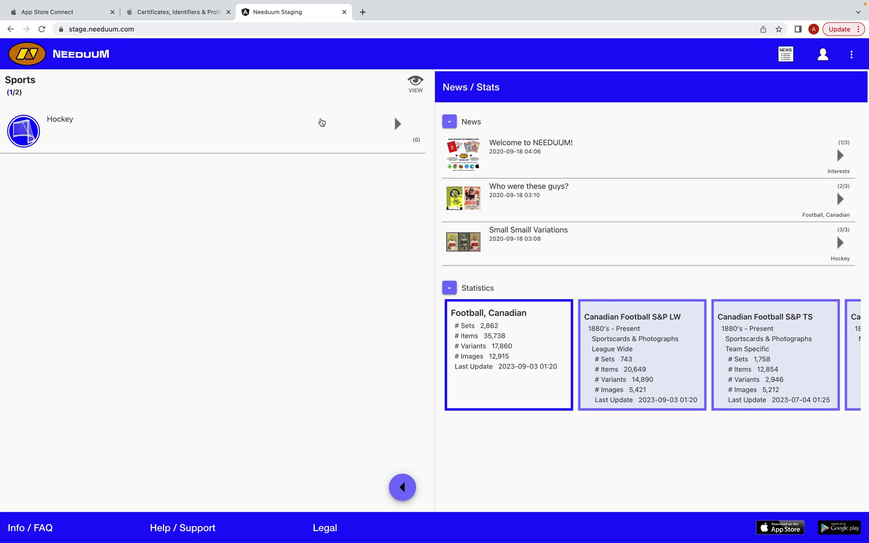
left_click(417, 82)
left_click(402, 119)
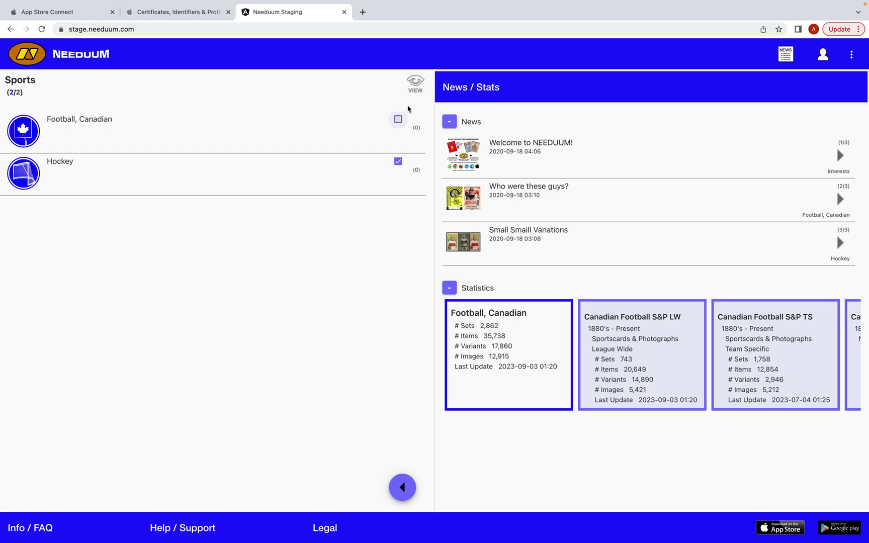
left_click(415, 82)
- Open the set search for the Hockey interest and examine the organization options in its item criteria
left_click(333, 175)
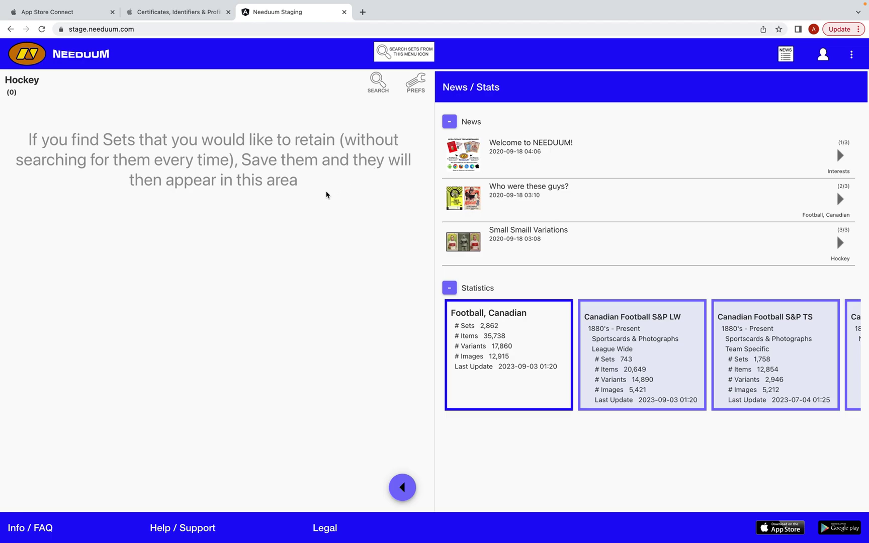
left_click(377, 82)
left_click(72, 413)
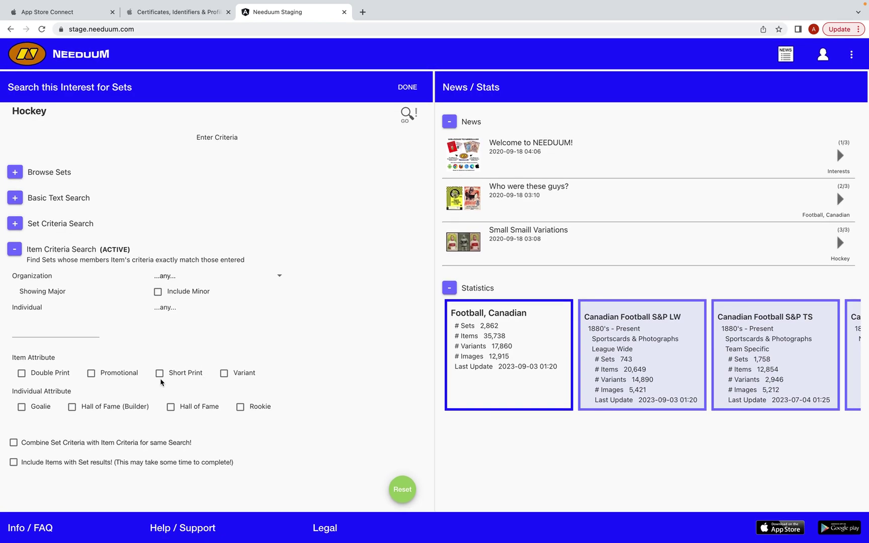
left_click(208, 282)
left_click(157, 401)
- Search the Hockey sets by browsing the 1930's decade, leaving collectible type and set type at Any
left_click(53, 173)
left_click(109, 215)
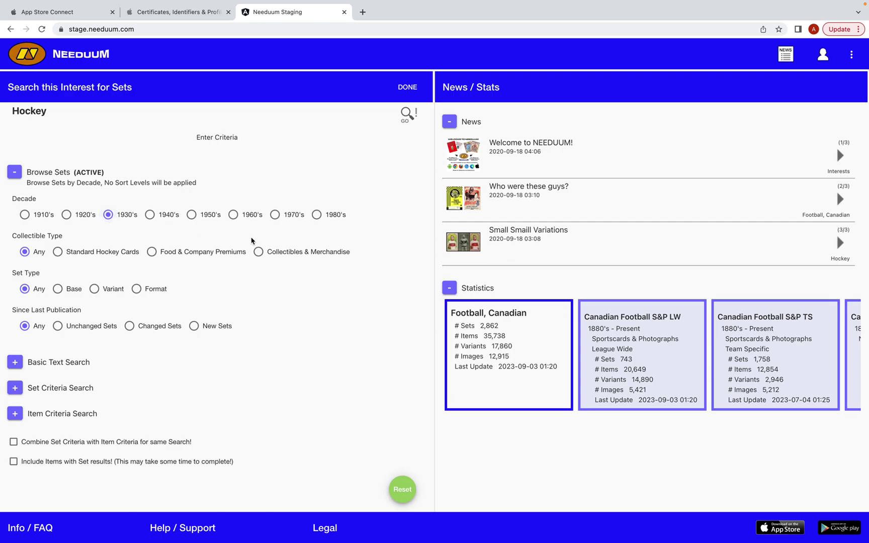
left_click(410, 116)
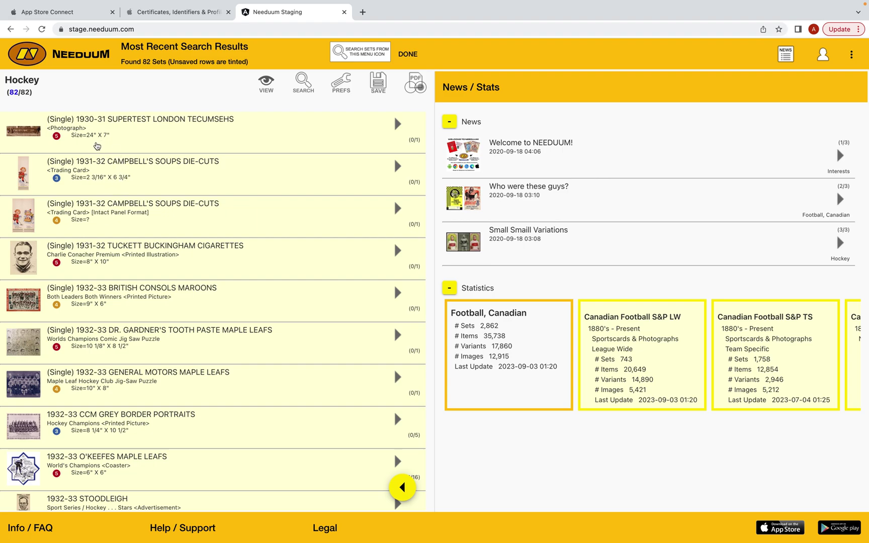
- Open the 1933-34 CCM Brown Border Portraits set from the search results
scroll(104, 324, "down", 3)
scroll(104, 324, "down", 8)
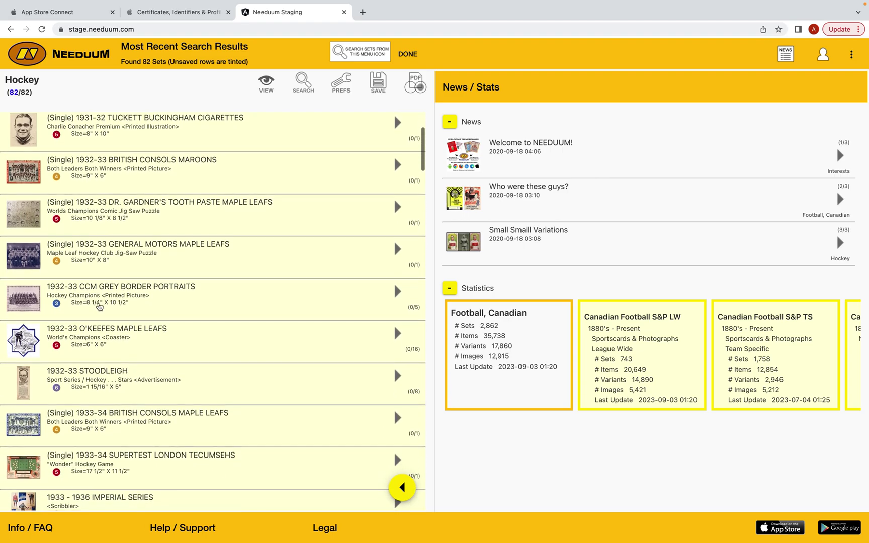
scroll(171, 278, "down", 8)
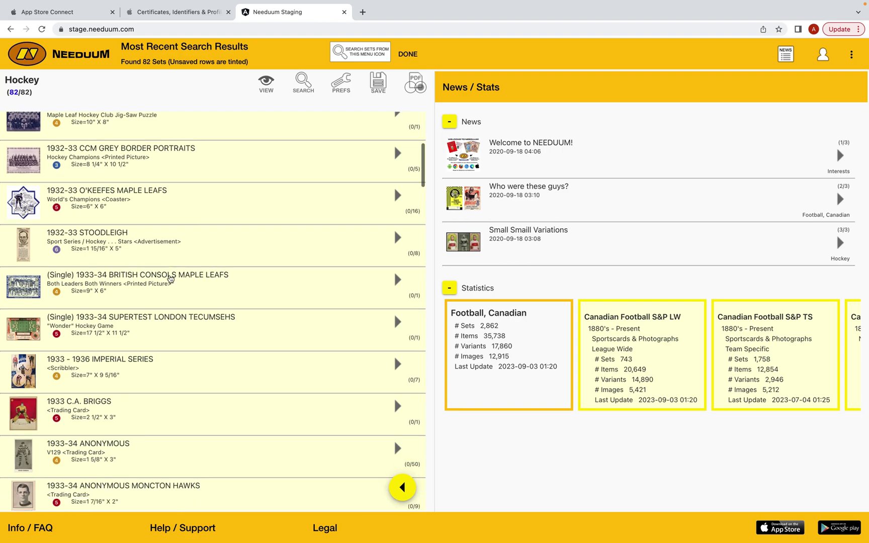
scroll(171, 280, "down", 6)
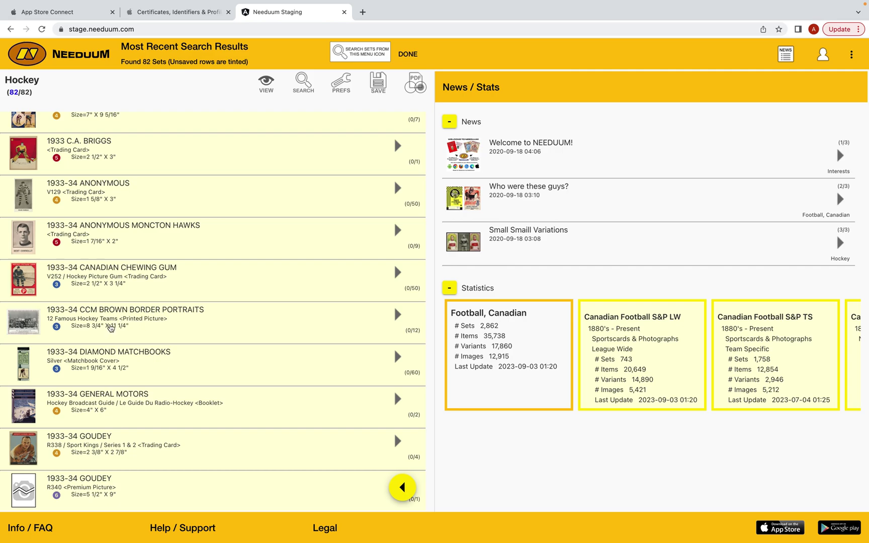
left_click(142, 324)
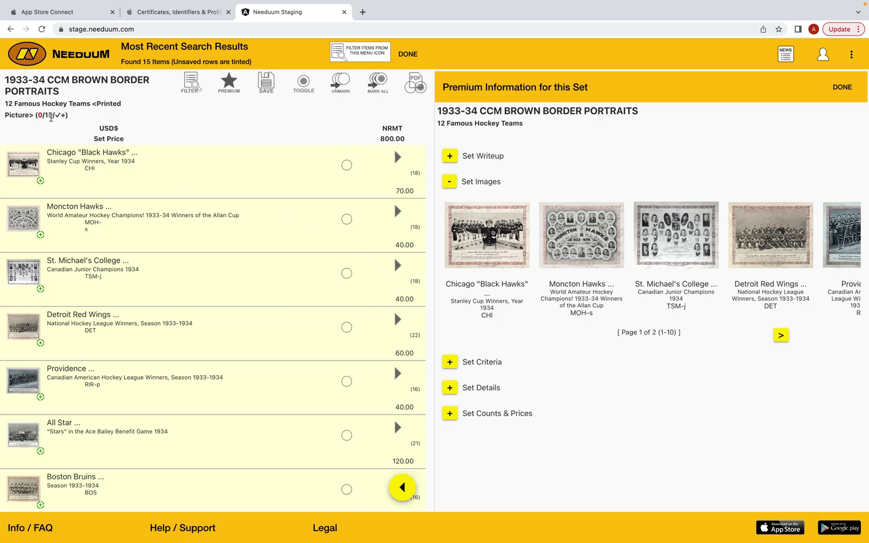
- Review all items in the CCM Brown Border Portraits set, including its associated items, and return to the set results
scroll(89, 220, "down", 2)
scroll(89, 220, "down", 5)
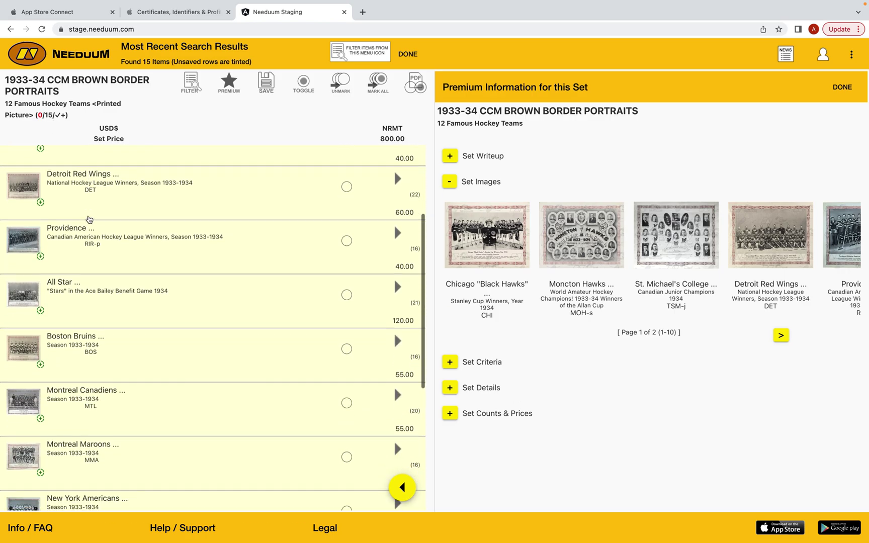
scroll(90, 220, "down", 3)
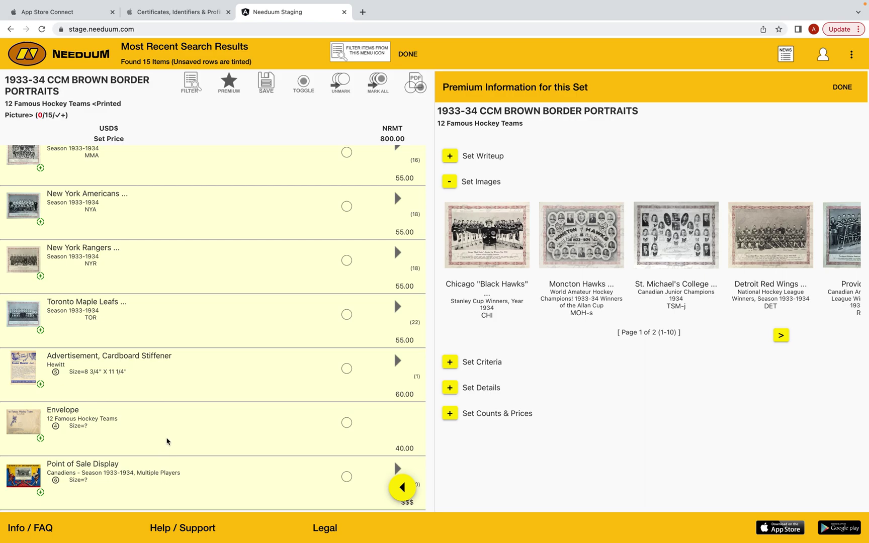
scroll(167, 441, "up", 5)
scroll(119, 336, "up", 5)
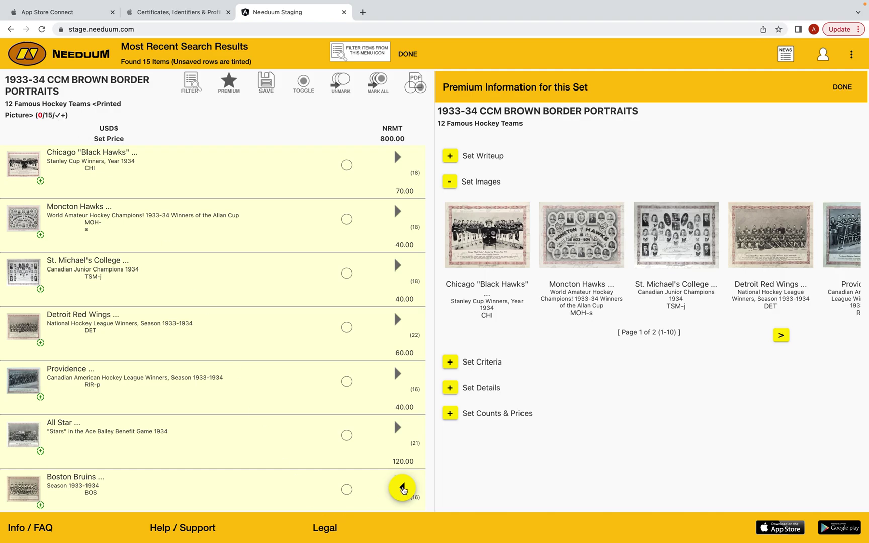
left_click(402, 487)
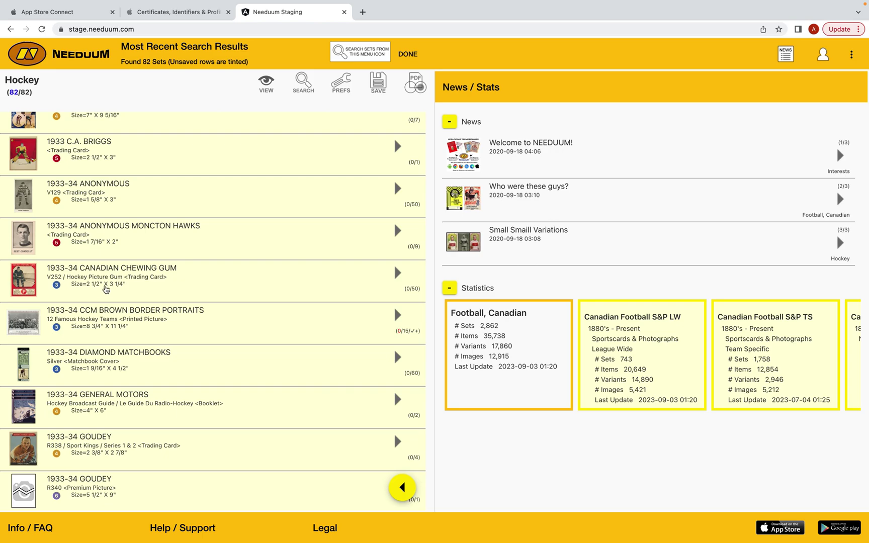
- Open the 1933-34 Canadian Chewing Gum set and look through its full item list
left_click(114, 282)
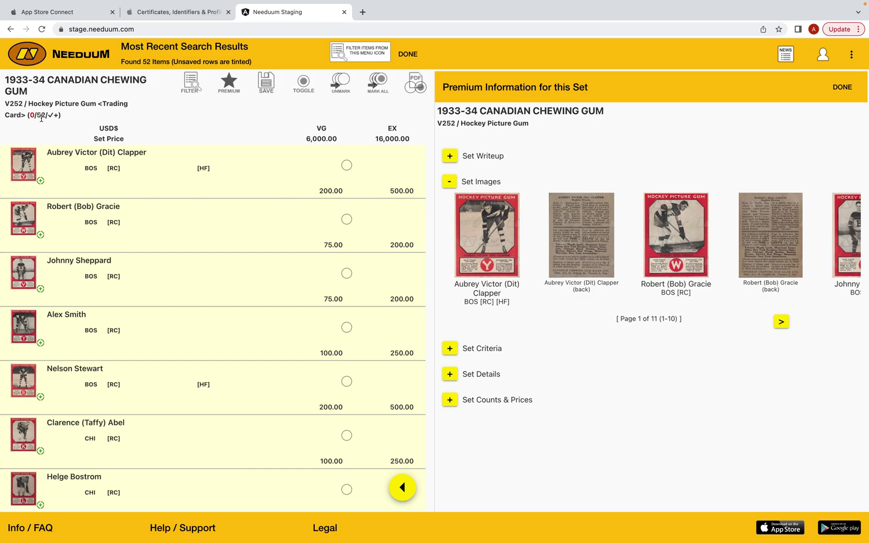
scroll(115, 214, "down", 20)
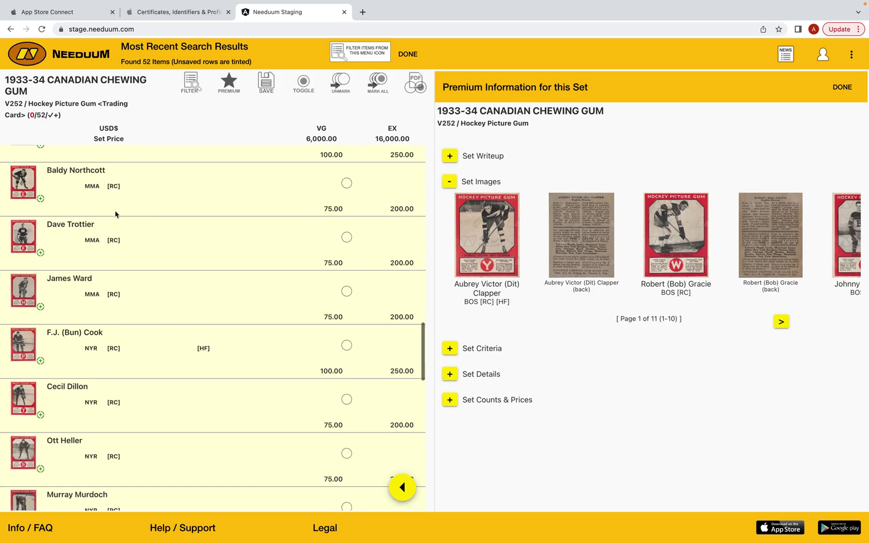
scroll(115, 214, "down", 10)
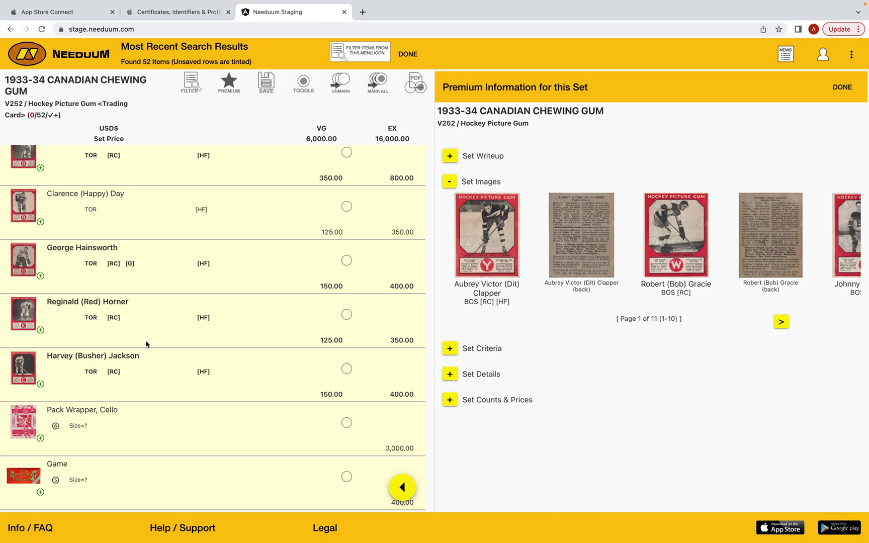
scroll(146, 344, "down", 15)
scroll(146, 344, "up", 15)
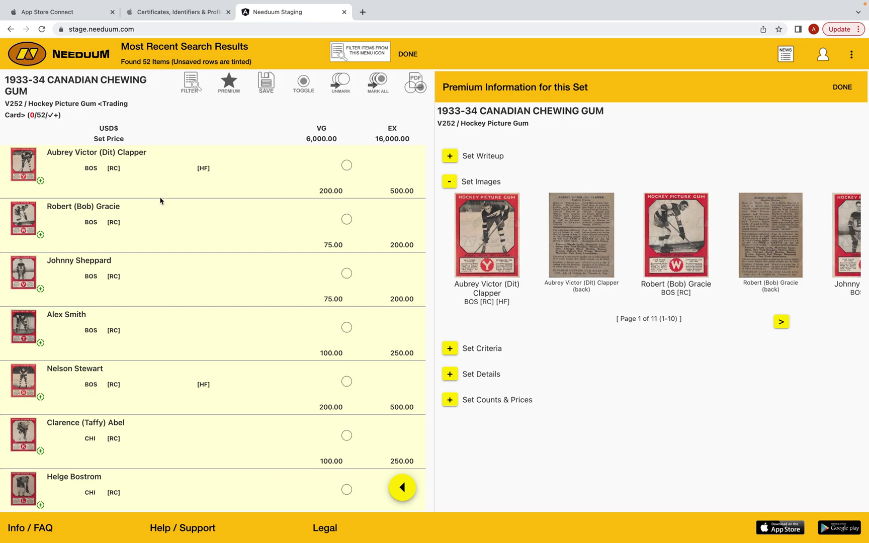
- Filter the Canadian Chewing Gum set's items by the organization Boston Bruins
left_click(192, 85)
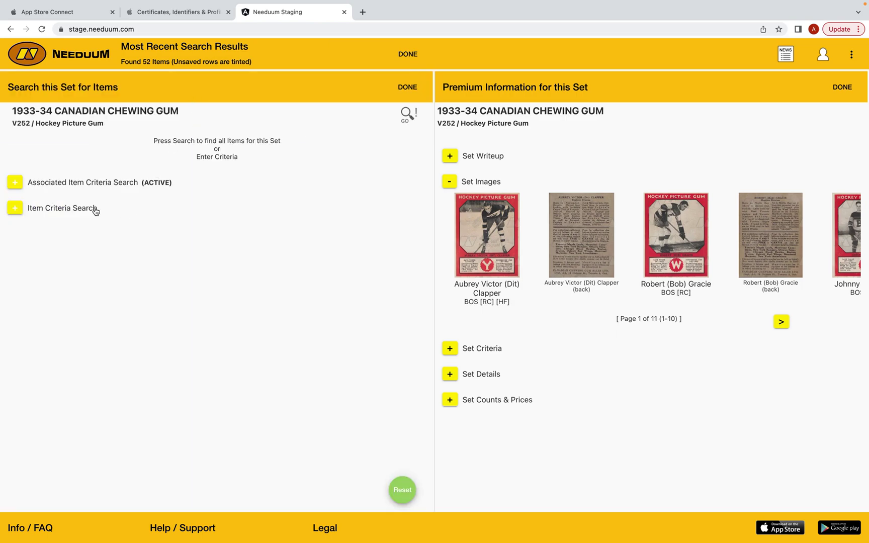
left_click(71, 214)
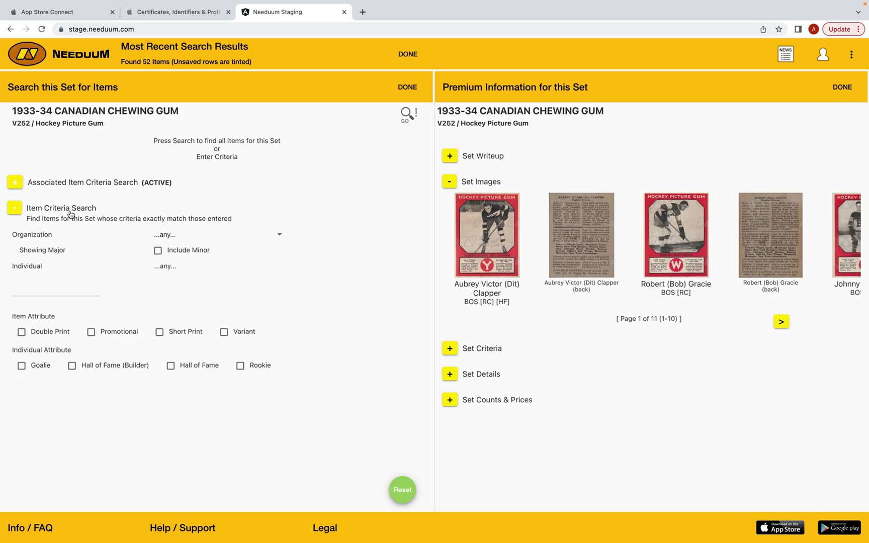
left_click(279, 237)
left_click(194, 275)
left_click(408, 115)
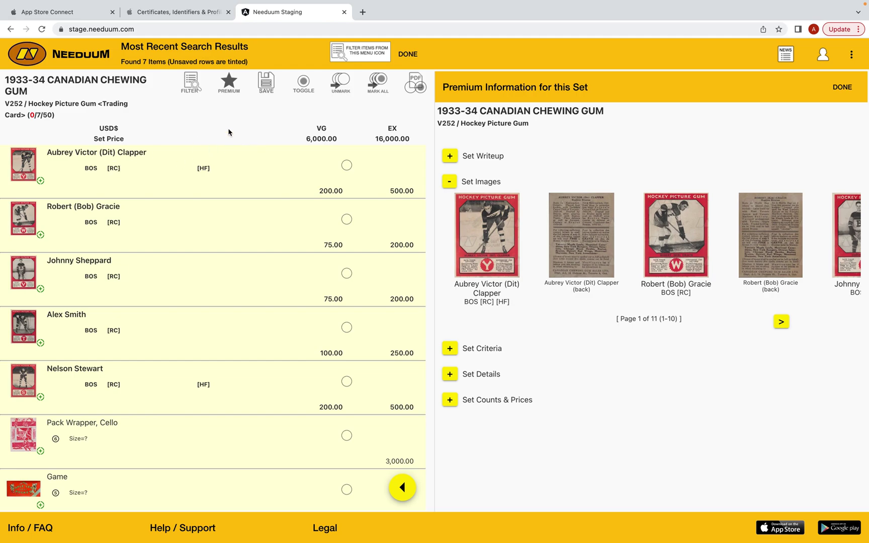
- Filter the set to just any associated items, with the organization set back to any
left_click(190, 83)
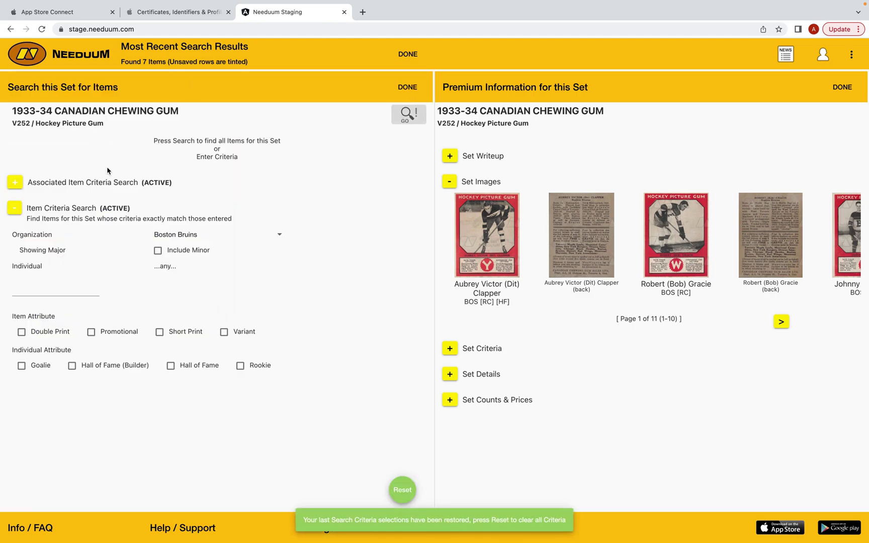
left_click(41, 189)
left_click(13, 230)
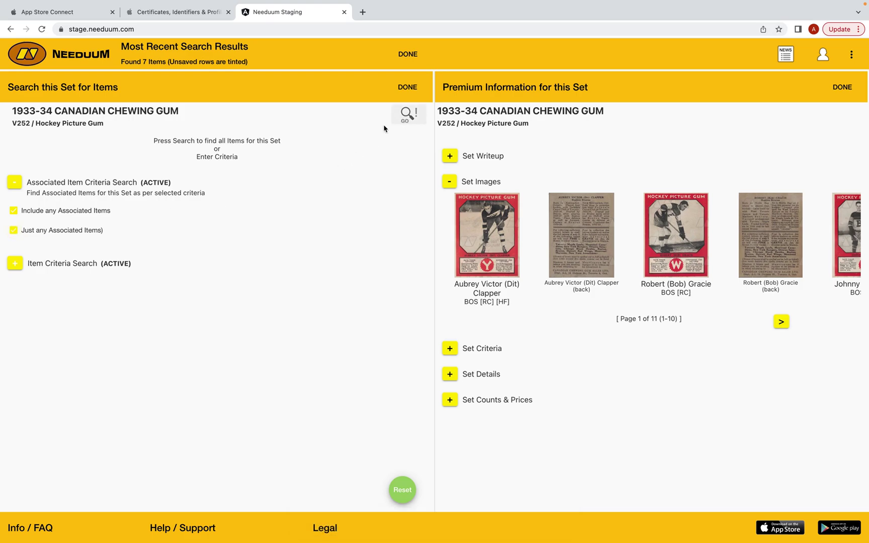
left_click(91, 263)
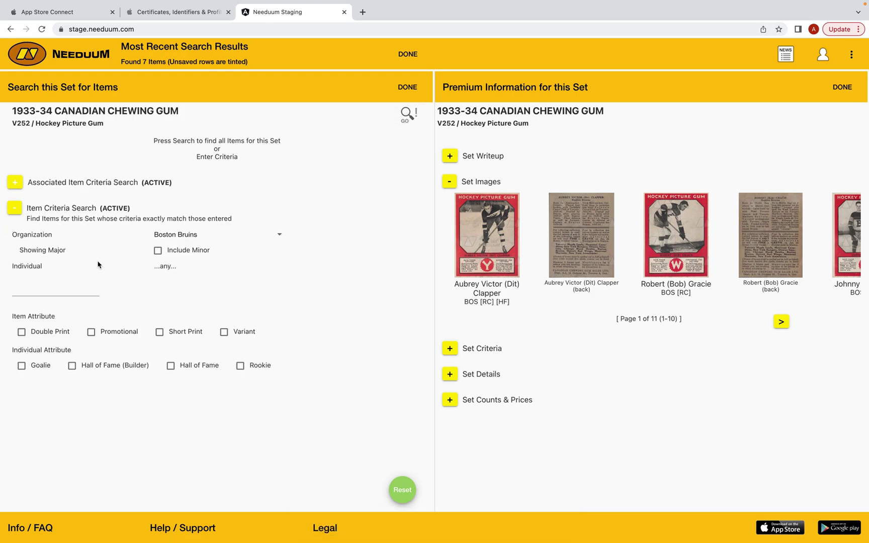
left_click(197, 235)
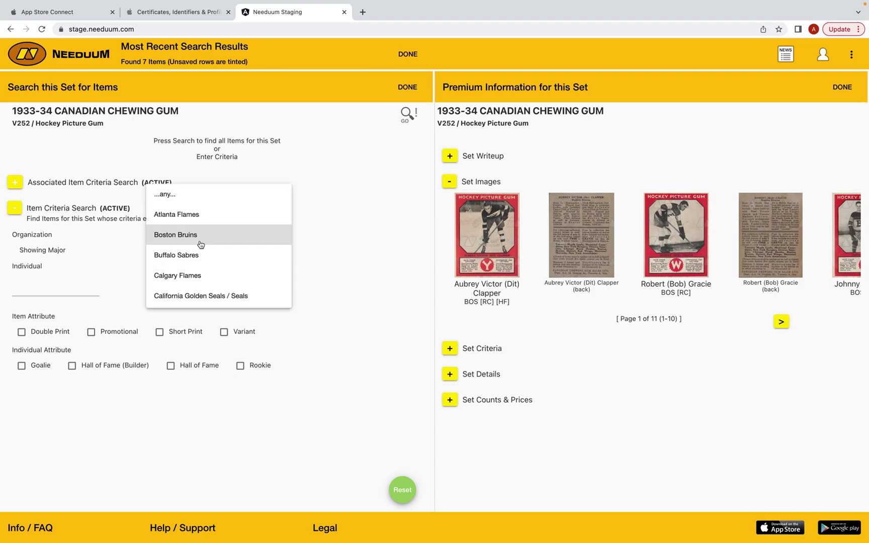
left_click(181, 201)
left_click(406, 113)
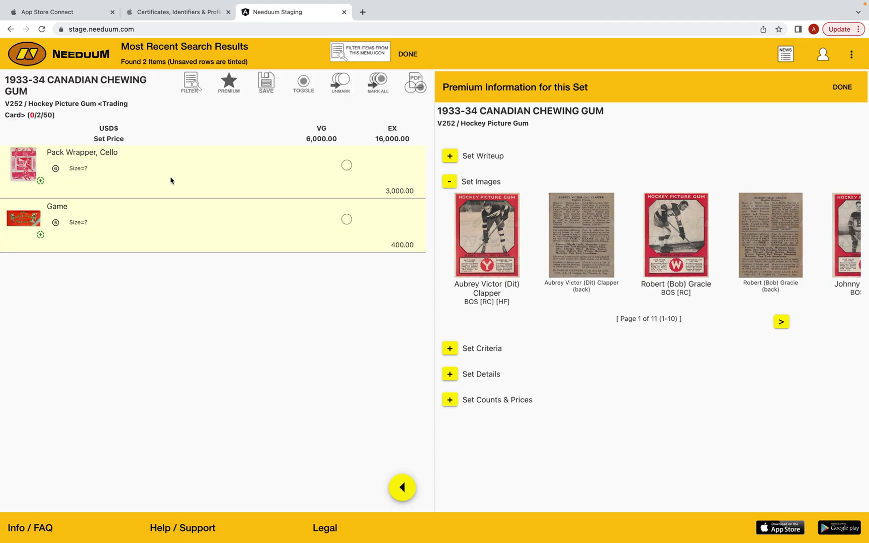
- Reopen the item filter and reset its criteria, clearing the restriction to just associated items
left_click(196, 89)
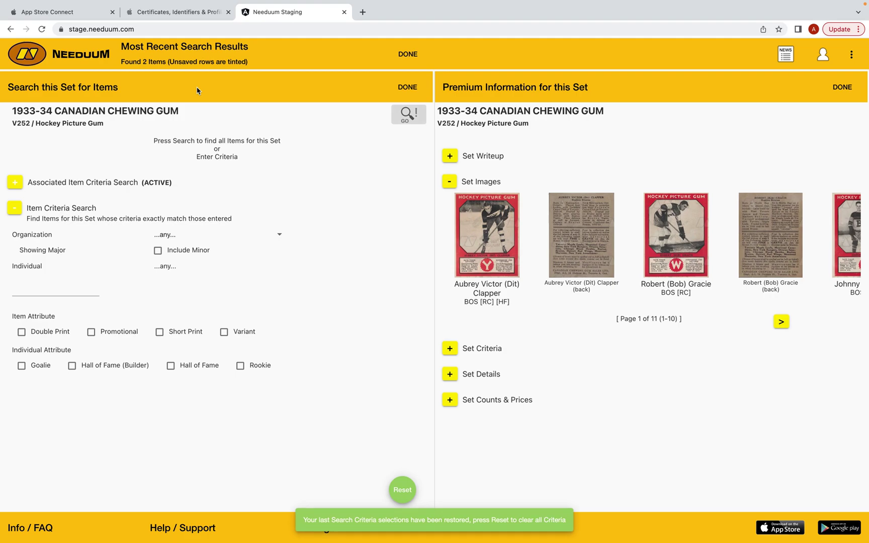
left_click(50, 187)
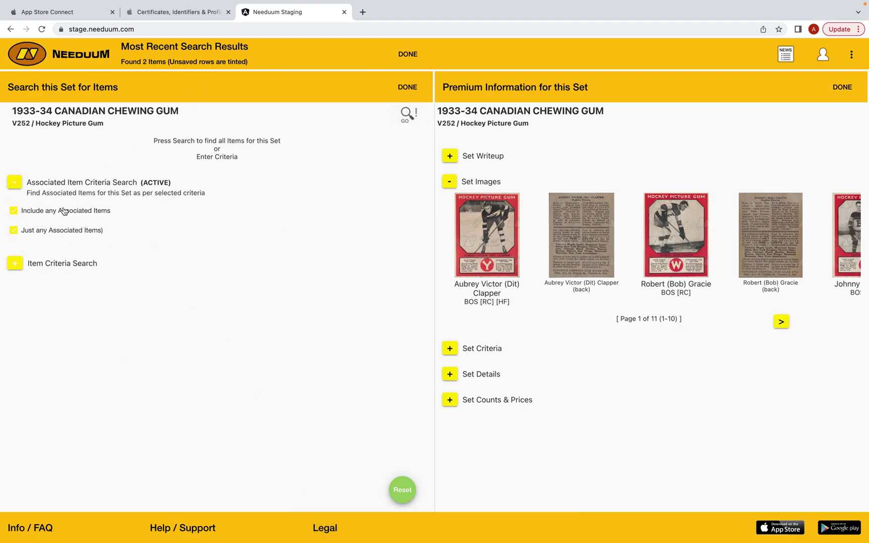
left_click(402, 490)
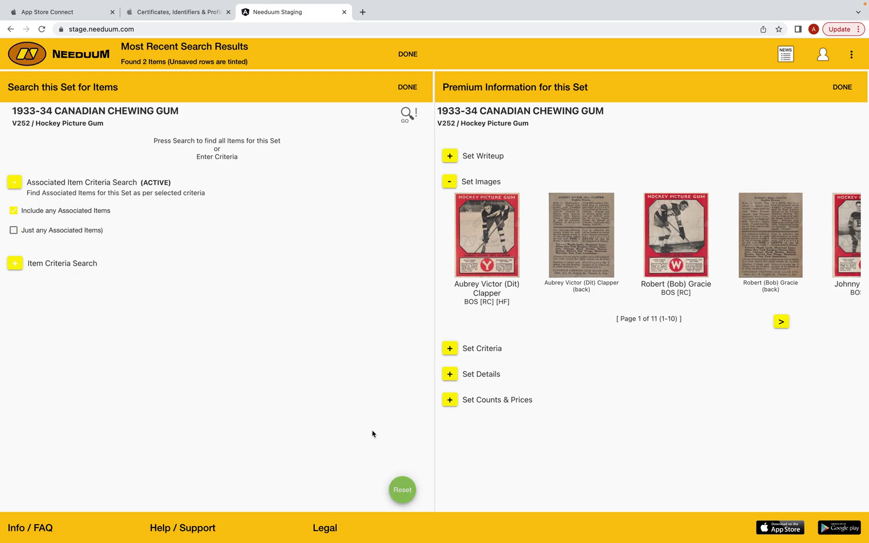
- Search the Canadian Chewing Gum set for items with the Goalie individual attribute
left_click(64, 187)
left_click(61, 207)
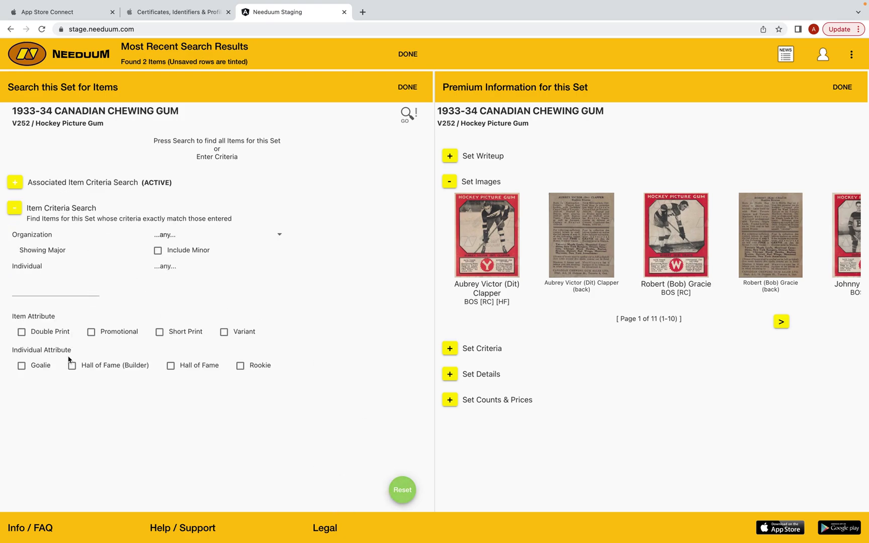
left_click(21, 366)
left_click(410, 116)
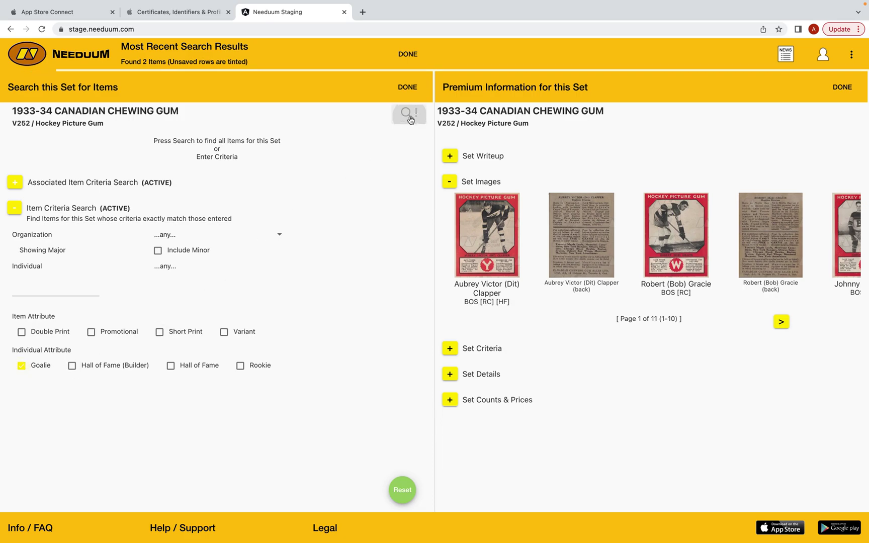
- Review the goalie results, then reset the item criteria and search for all items of the Canadian Chewing Gum set
scroll(168, 185, "down", 3)
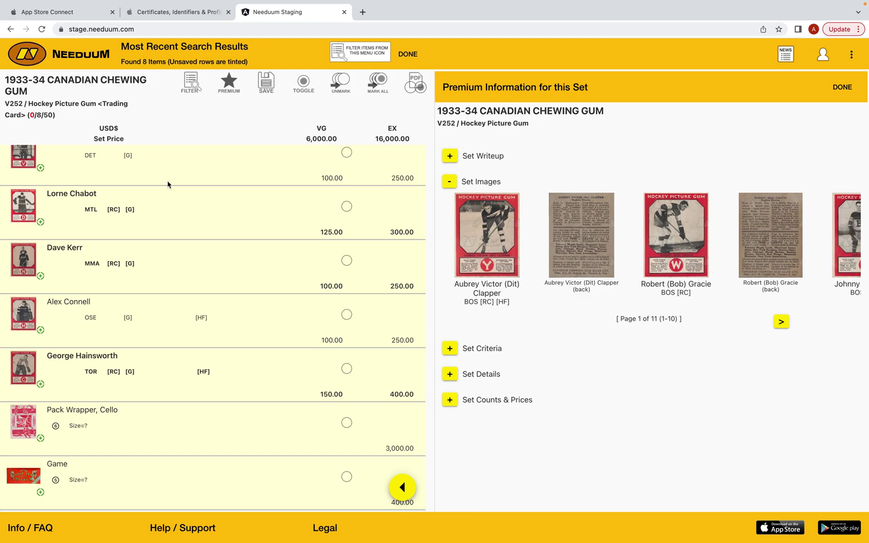
scroll(247, 227, "up", 3)
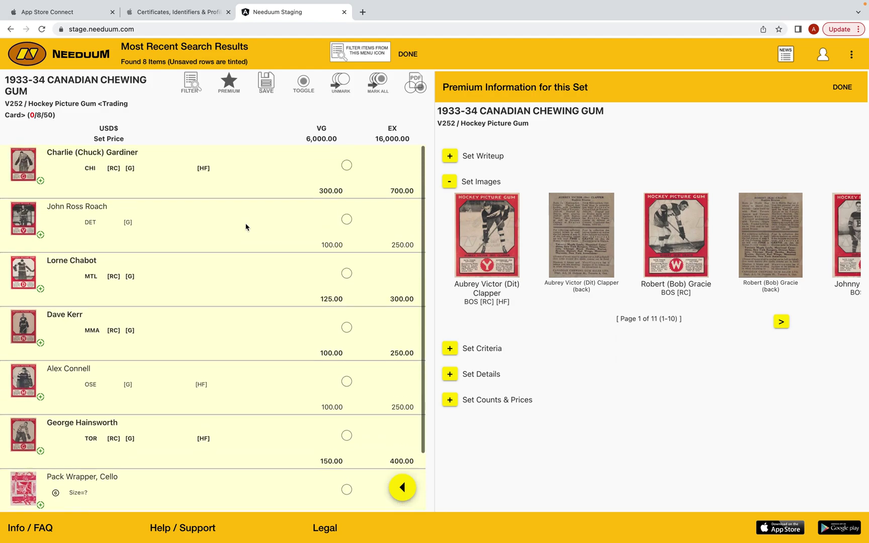
left_click(195, 84)
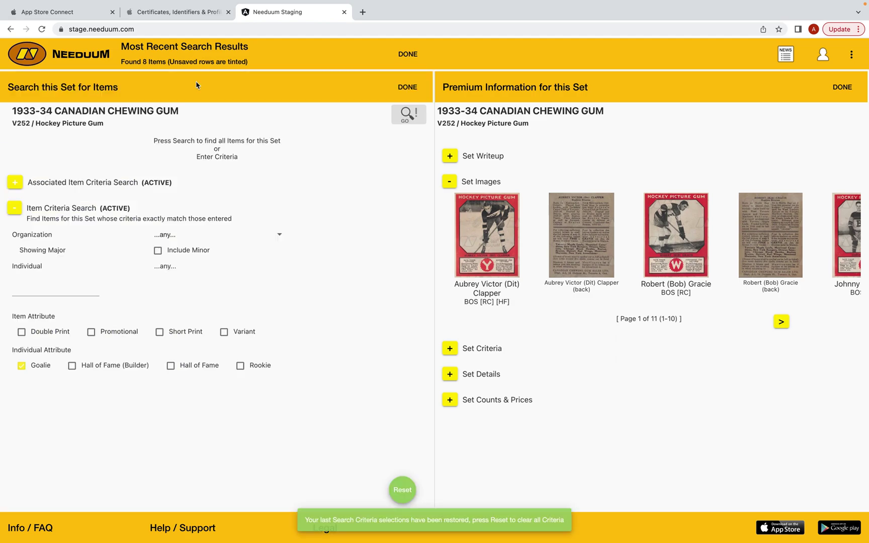
left_click(402, 491)
left_click(410, 117)
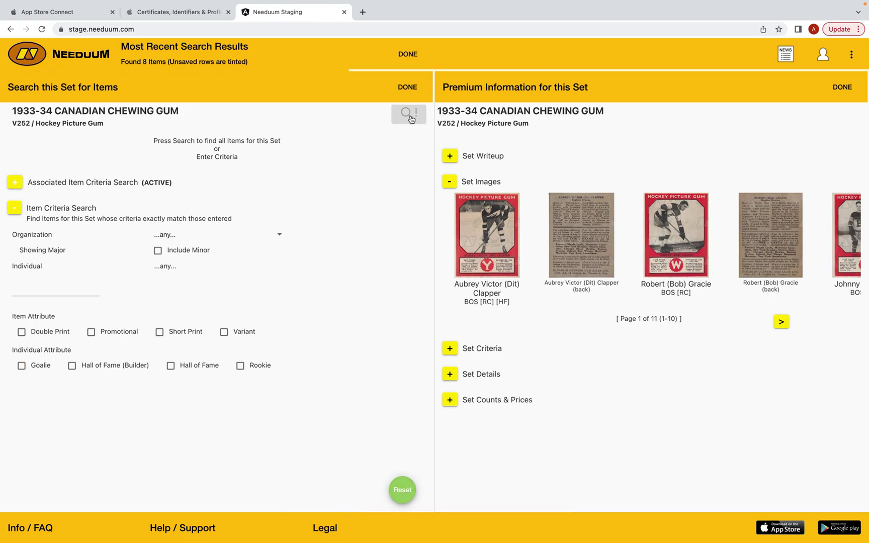
- Look through the full Canadian Chewing Gum item list, save the set and leave the search results
scroll(144, 424, "down", 1)
scroll(145, 423, "down", 8)
scroll(144, 424, "up", 9)
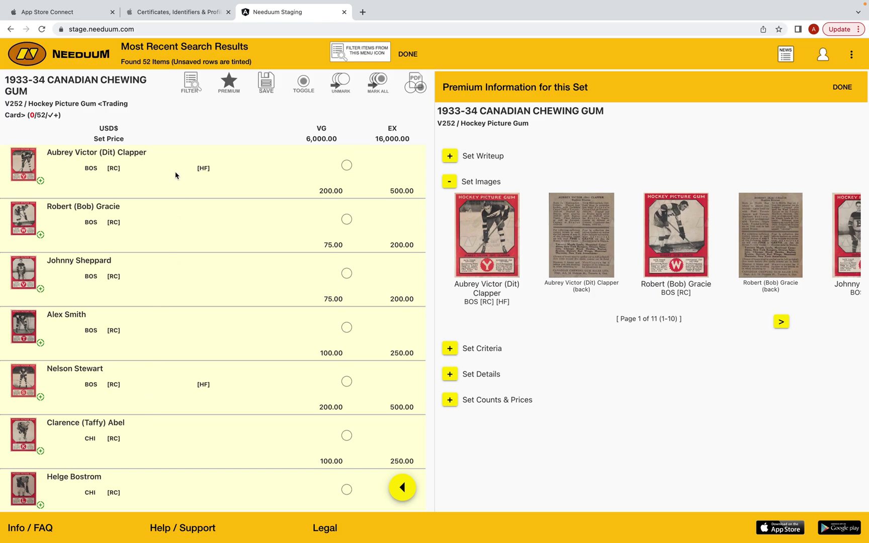
scroll(166, 411, "down", 4)
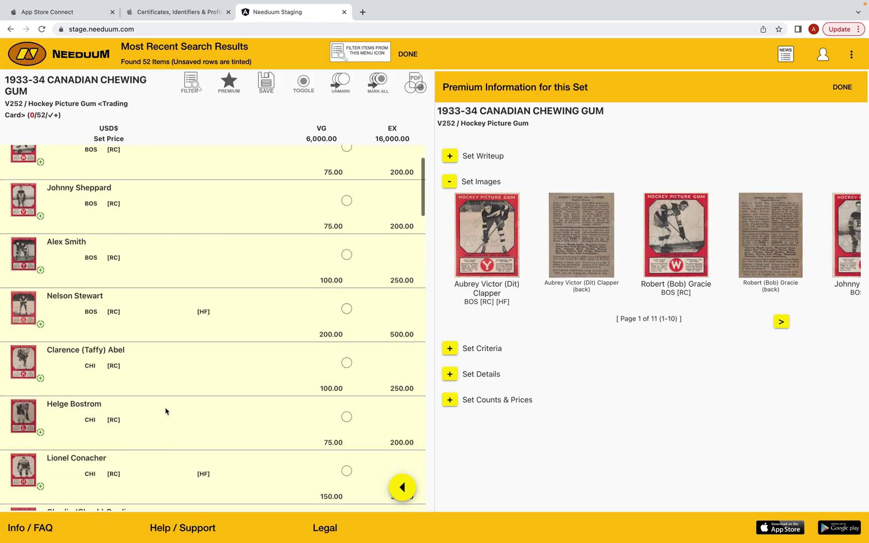
scroll(166, 412, "up", 4)
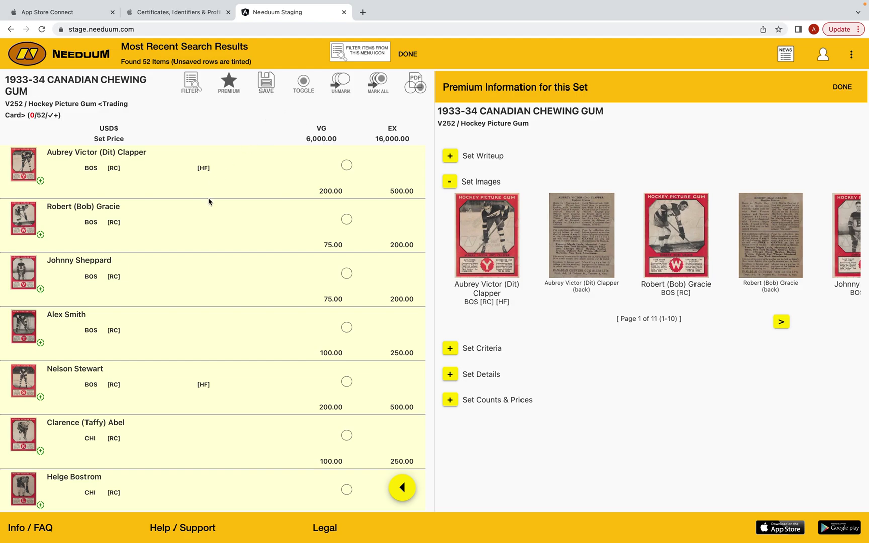
left_click(266, 81)
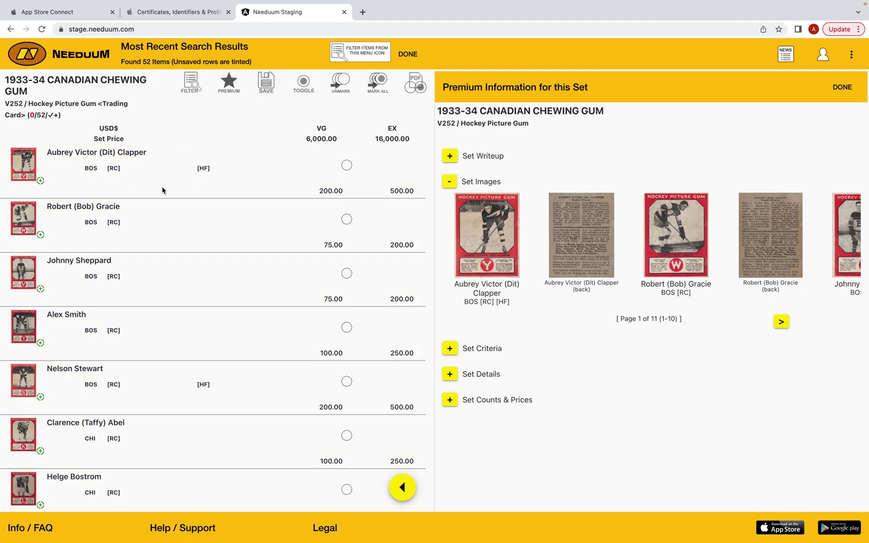
left_click(407, 55)
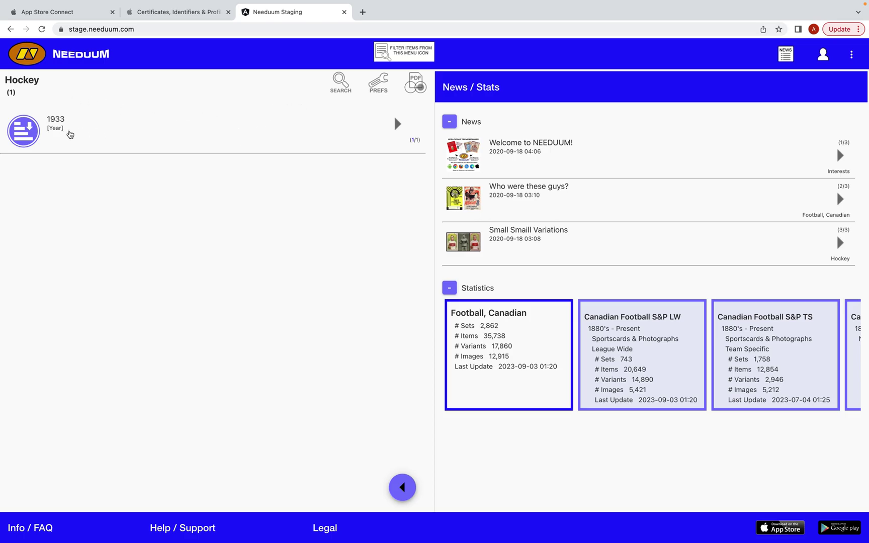
- Open the saved 1933-34 Canadian Chewing Gum set under Sports, Hockey, 1933
left_click(403, 491)
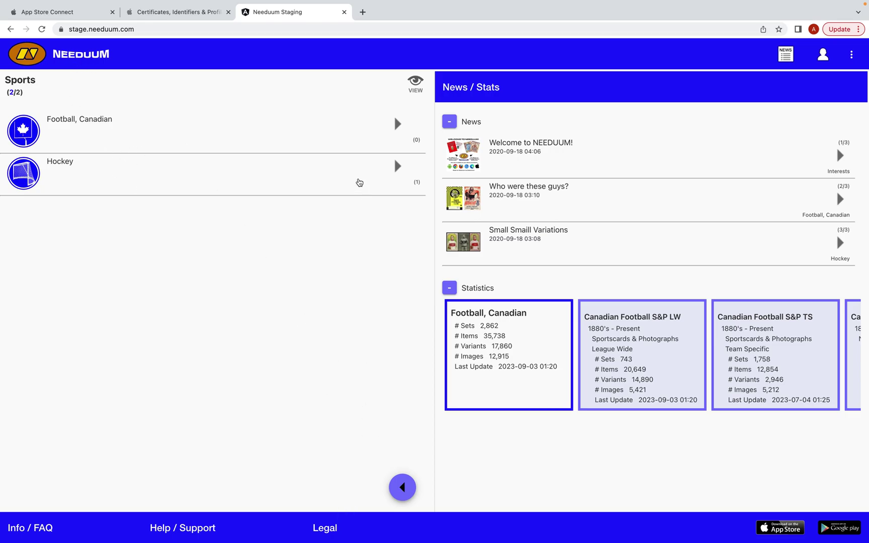
left_click(358, 180)
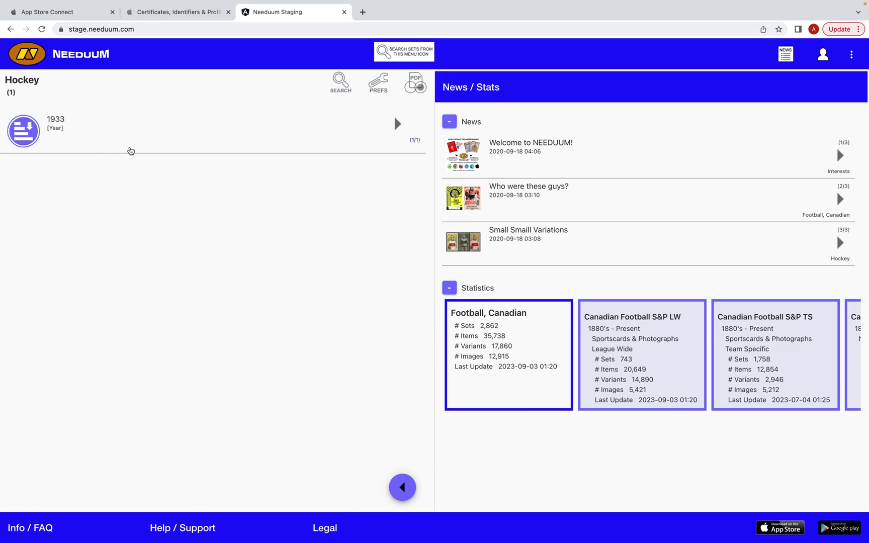
left_click(141, 141)
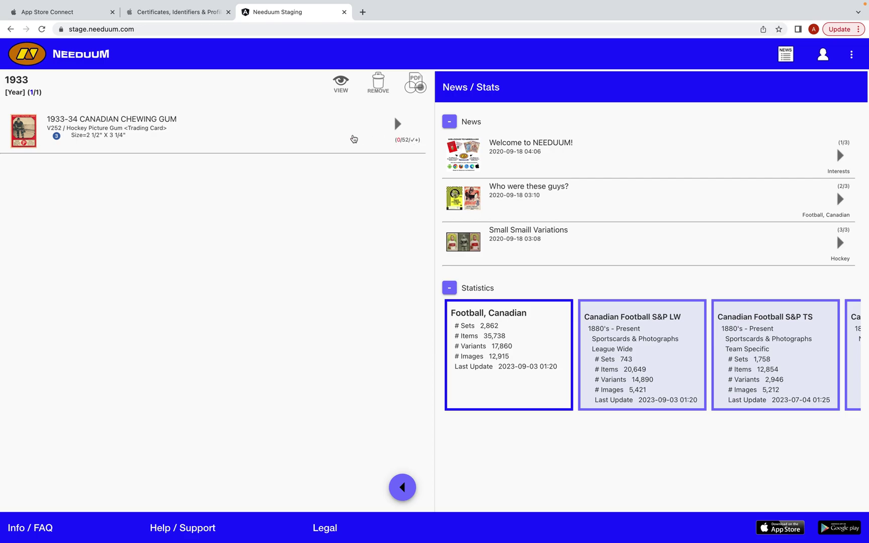
left_click(252, 136)
scroll(216, 195, "down", 5)
scroll(215, 195, "up", 5)
left_click(402, 488)
left_click(153, 134)
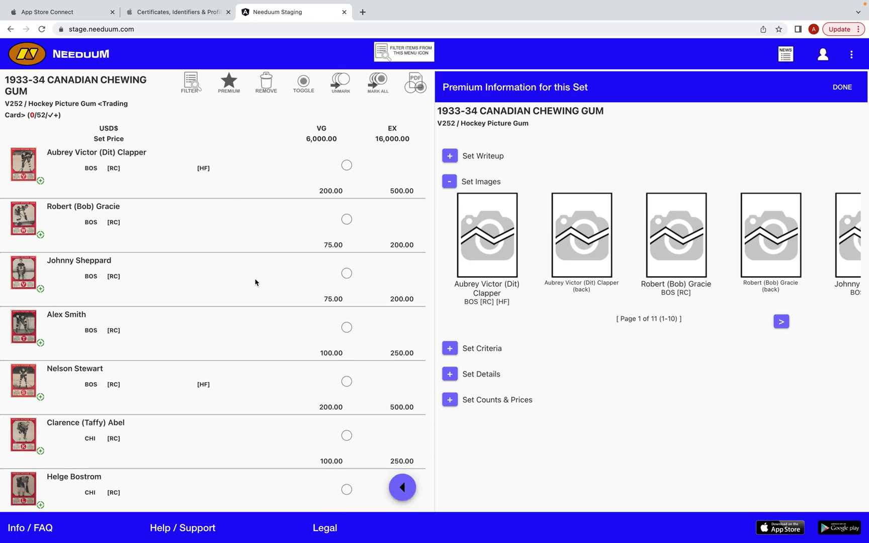
- Mark the items Alex Smith, Clarence (Taffy) Abel and Lionel Conacher in the saved set
scroll(254, 287, "down", 2)
scroll(254, 286, "up", 2)
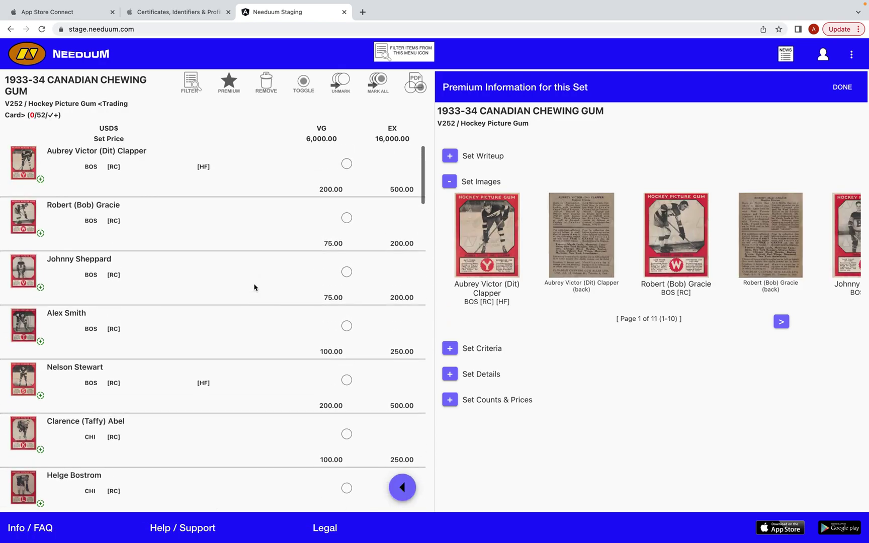
scroll(253, 287, "down", 1)
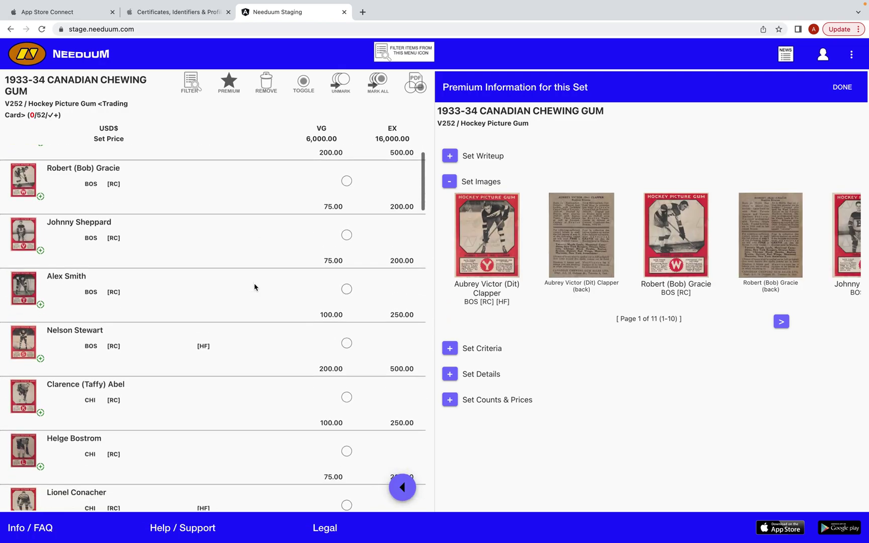
left_click(346, 274)
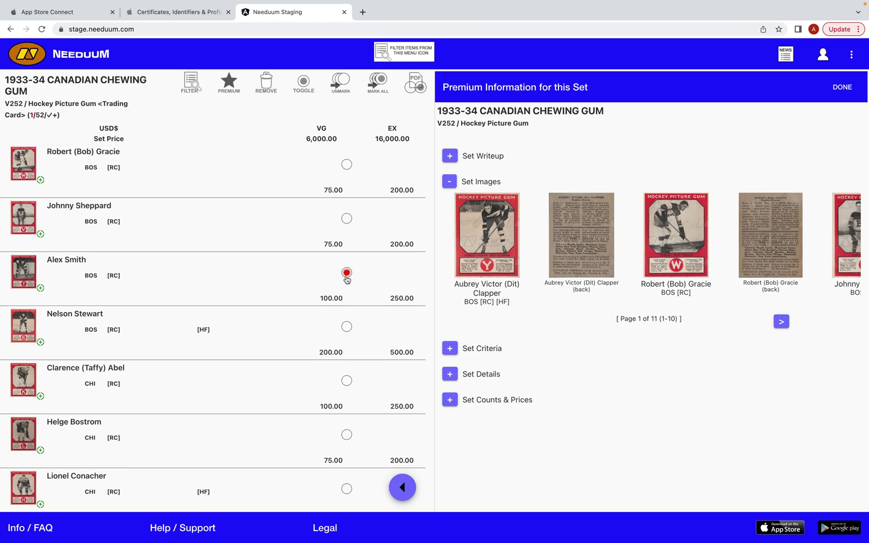
scroll(305, 293, "down", 3)
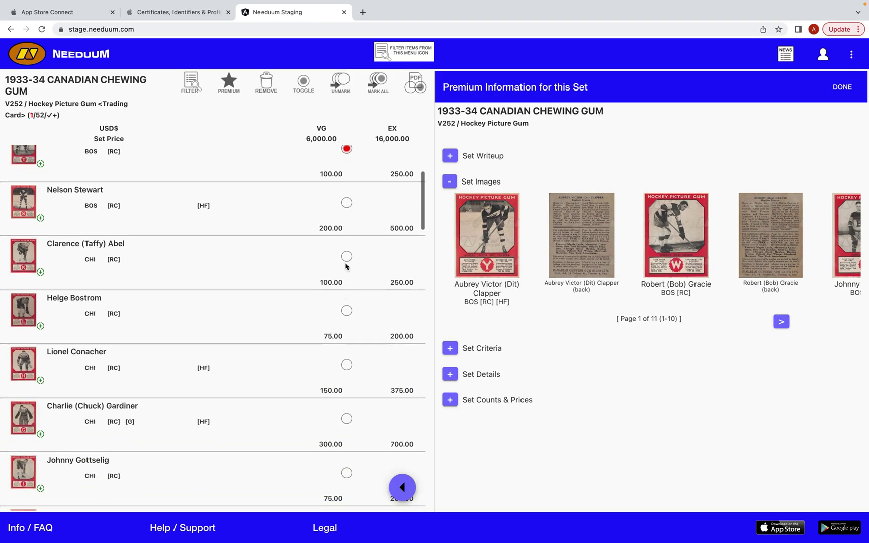
left_click(347, 258)
left_click(347, 366)
- Mark the items John Ross Roach, Johnny Sorrell, Lorne Chabot and Aurel (Quetto) Joliat in the saved set
scroll(351, 394, "down", 5)
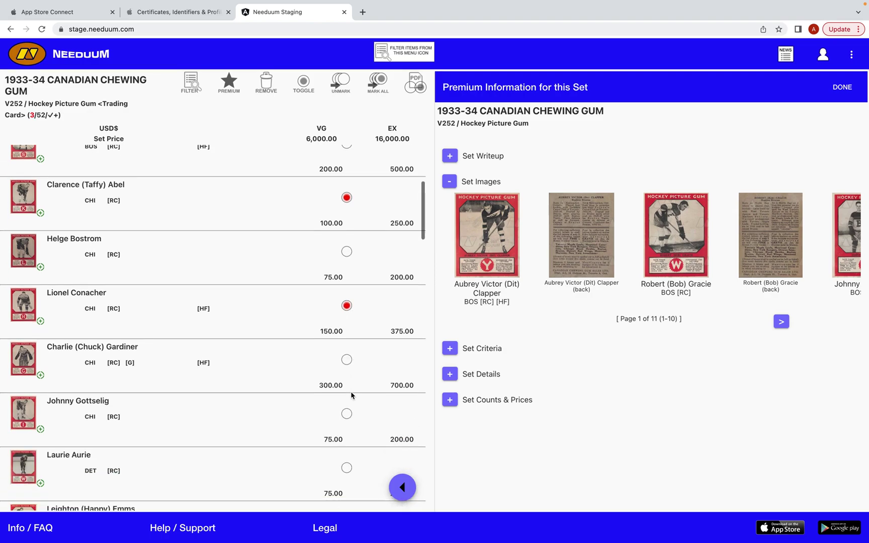
scroll(352, 397, "down", 2)
left_click(347, 404)
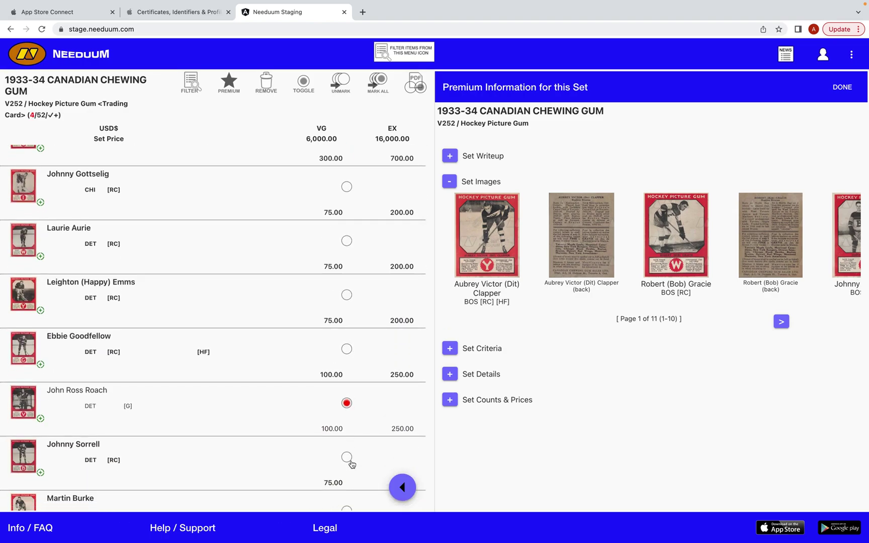
left_click(348, 458)
scroll(352, 442, "down", 5)
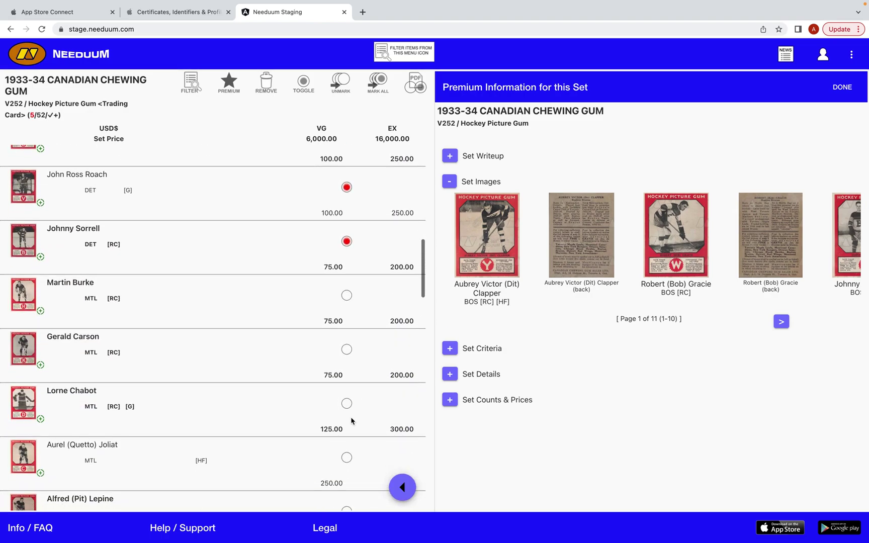
left_click(347, 403)
left_click(347, 458)
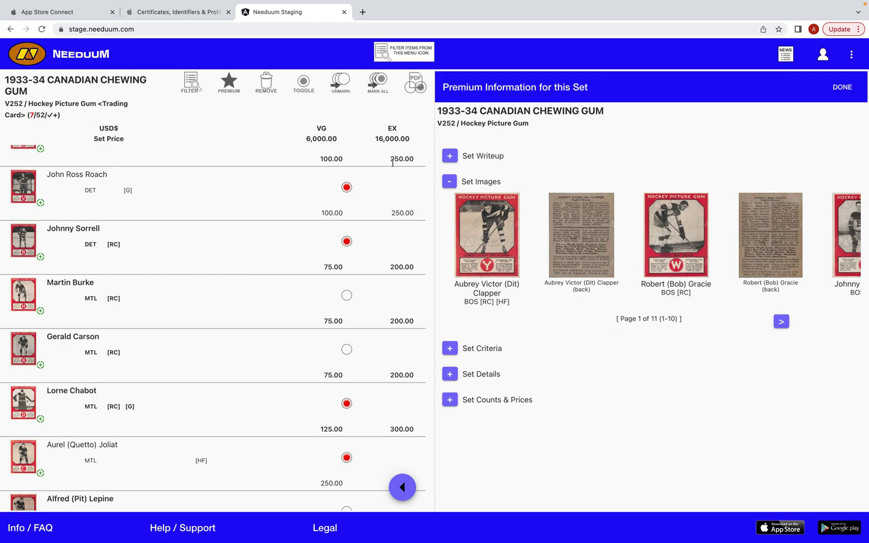
- Leave the set, reload the site and reopen the set under Sports, Hockey, 1933 to check its marked items
left_click(407, 485)
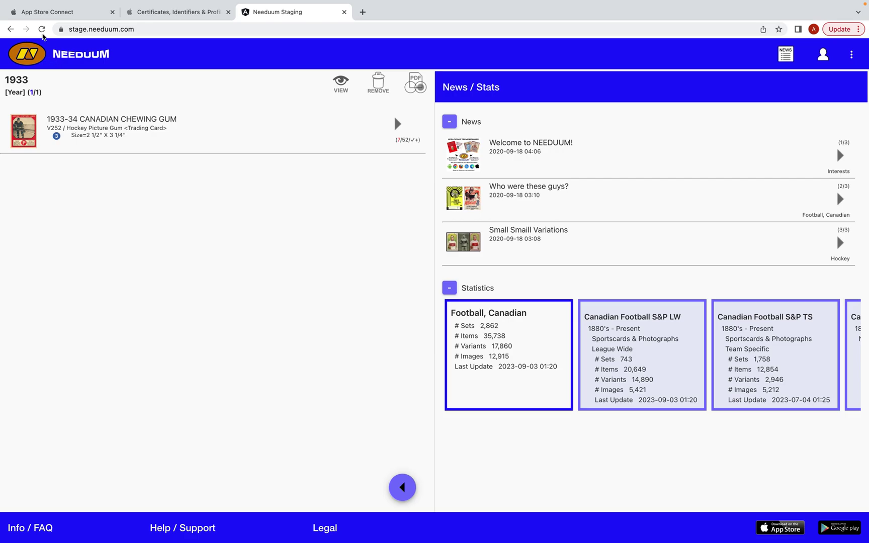
left_click(42, 28)
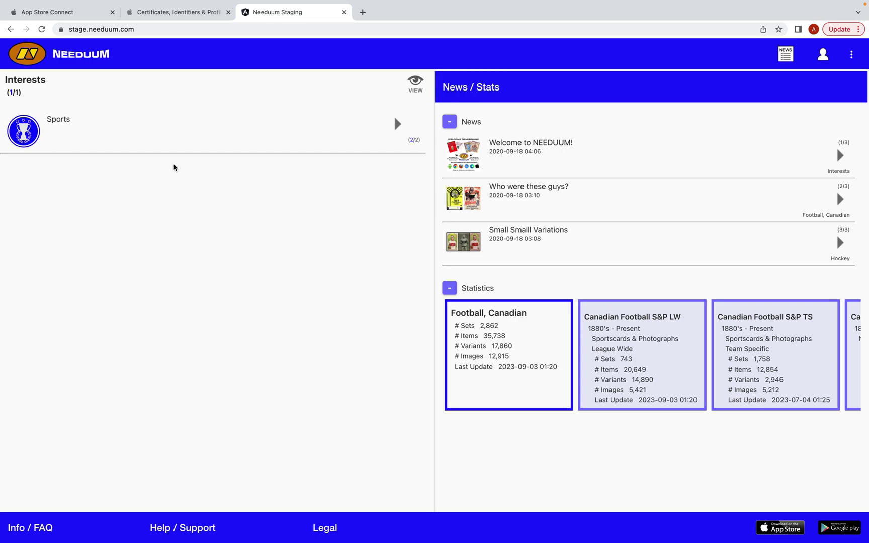
left_click(190, 141)
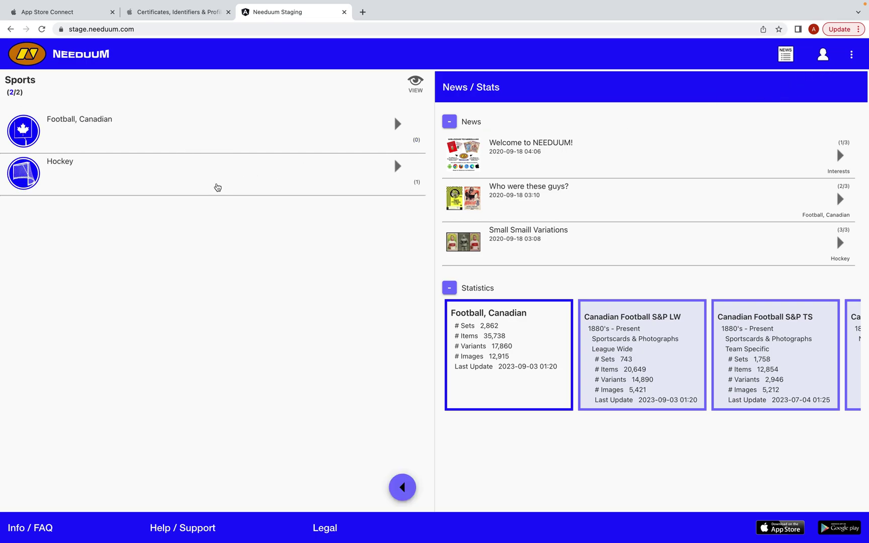
left_click(216, 185)
left_click(169, 140)
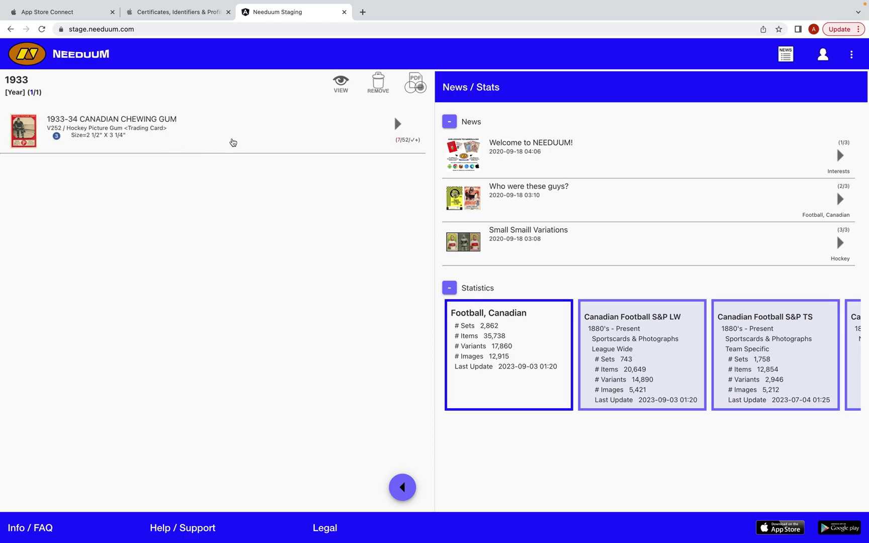
left_click(232, 141)
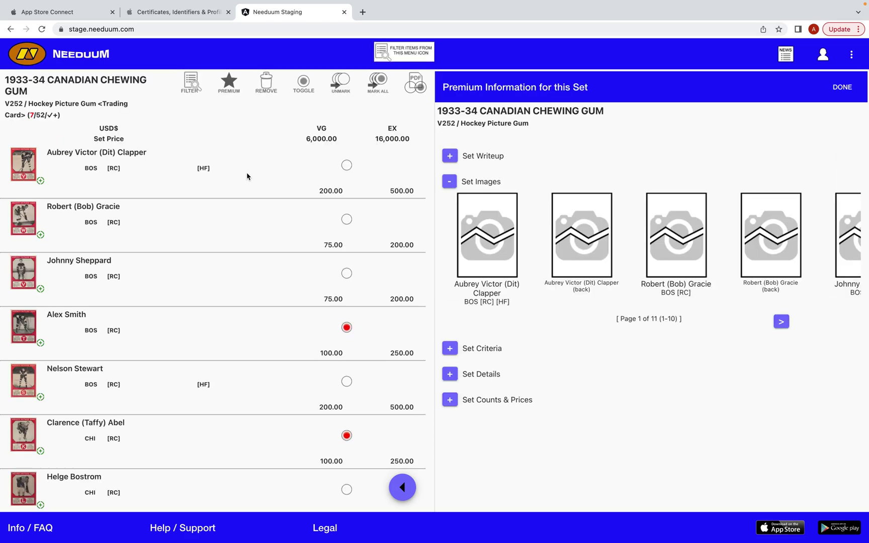
scroll(246, 176, "down", 2)
scroll(246, 177, "up", 2)
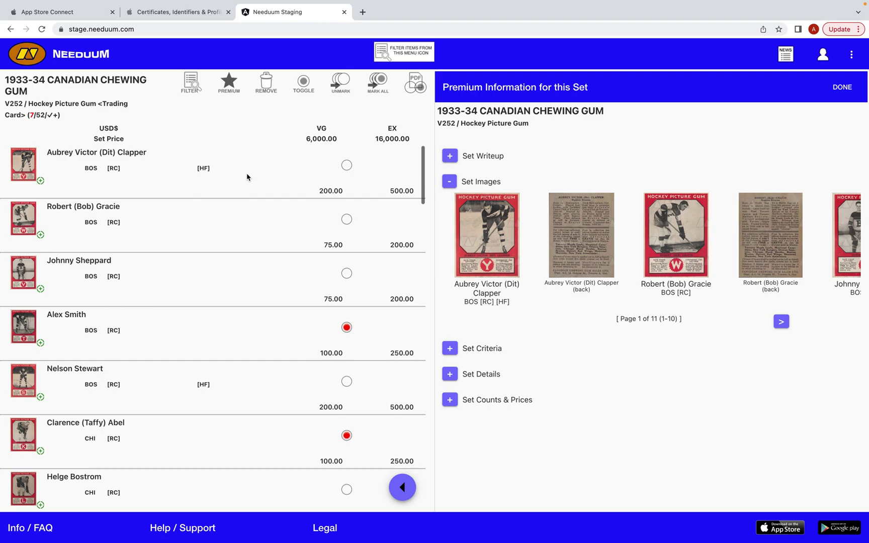
scroll(246, 181, "down", 2)
scroll(246, 182, "up", 3)
scroll(264, 236, "down", 5)
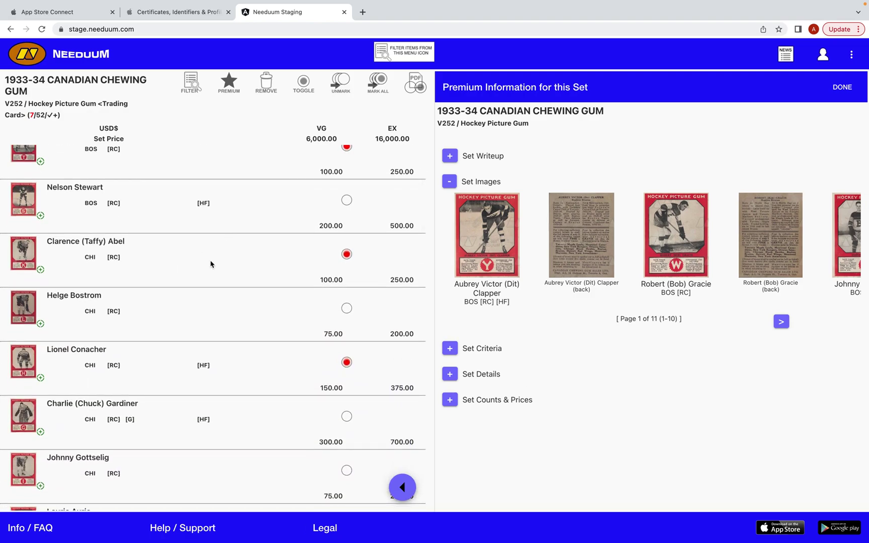
- Create a PDF listing of all items in the Canadian Chewing Gum set and open the downloaded file to review it
left_click(415, 84)
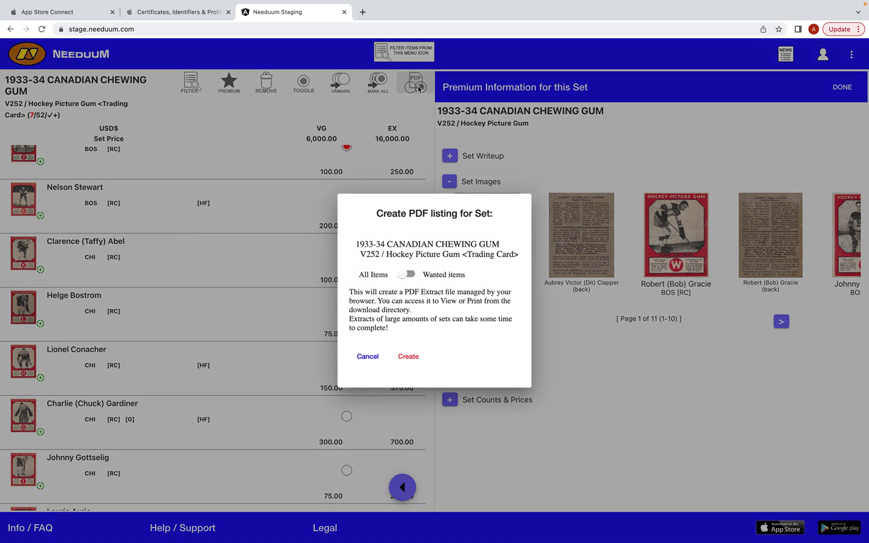
left_click(408, 356)
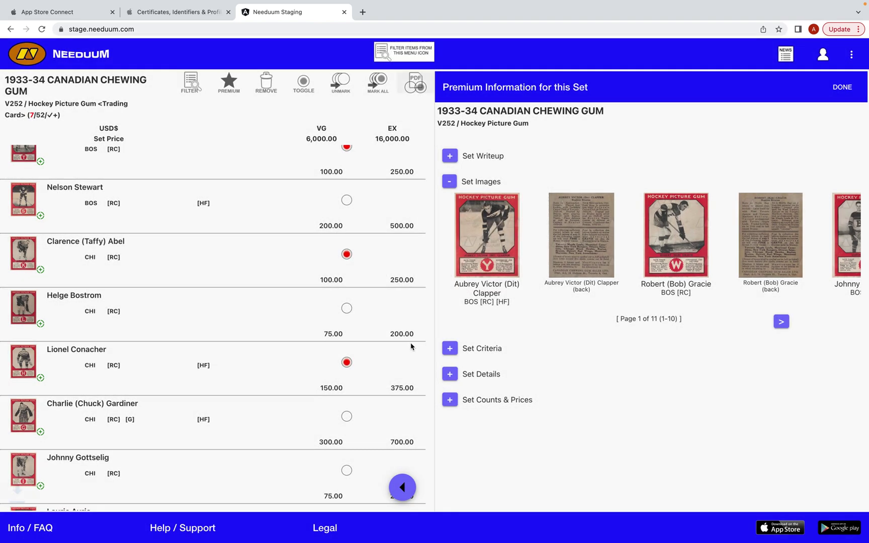
left_click(104, 530)
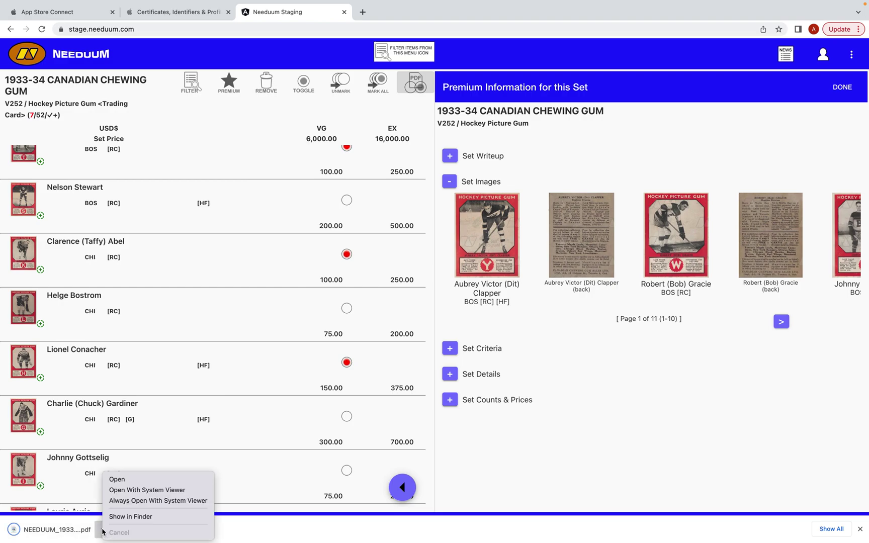
key("Return")
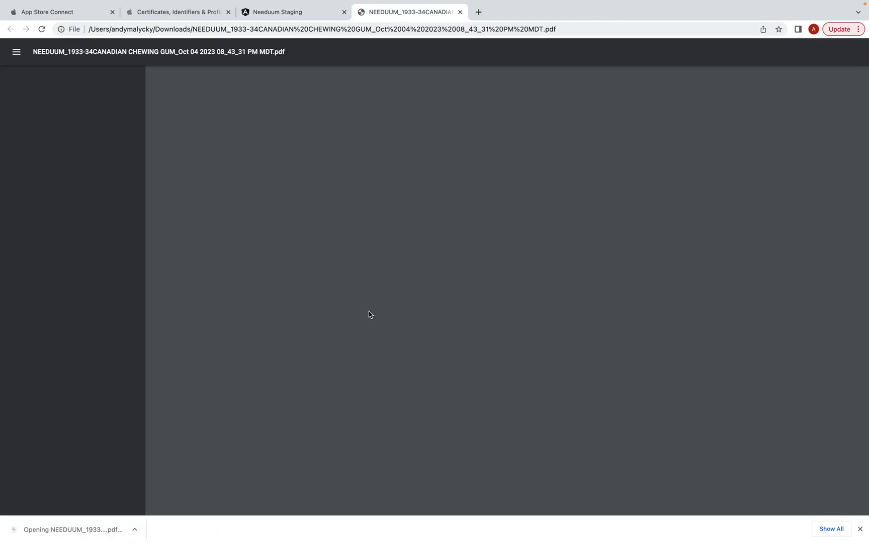
scroll(393, 310, "down", 10)
scroll(394, 309, "up", 10)
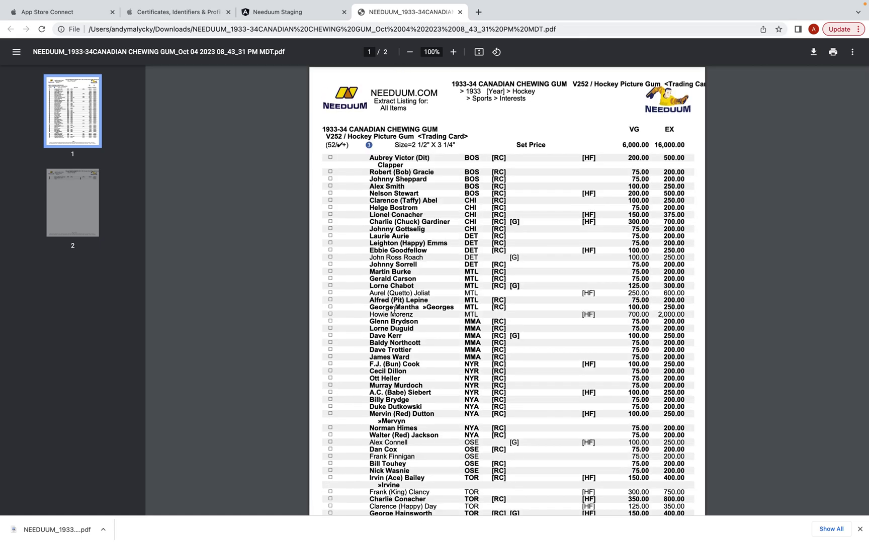
scroll(395, 310, "down", 5)
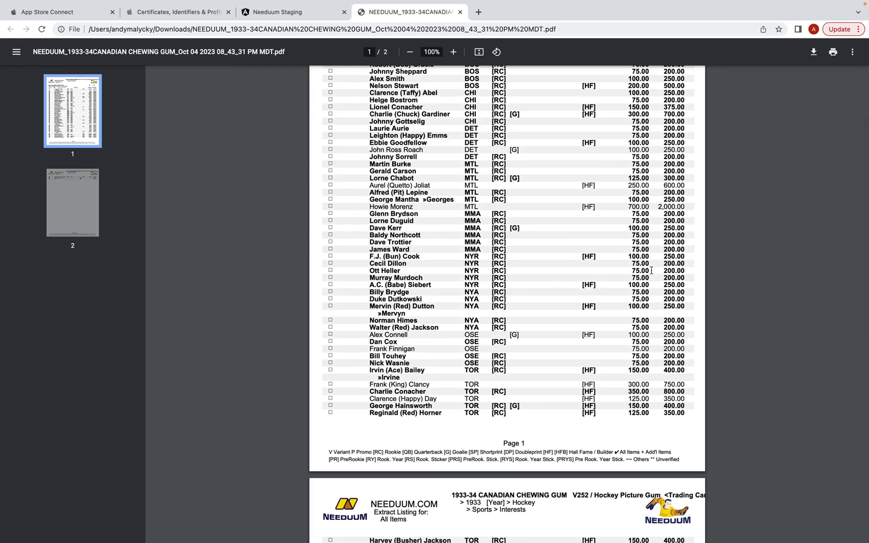
scroll(629, 211, "up", 5)
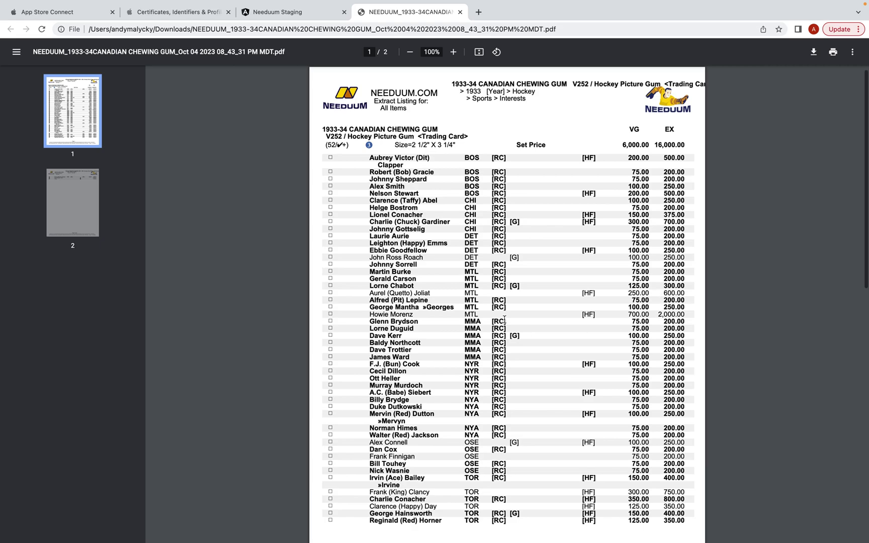
- Create a PDF listing of only the wanted items in the Canadian Chewing Gum set and open the downloaded file
scroll(504, 320, "down", 6)
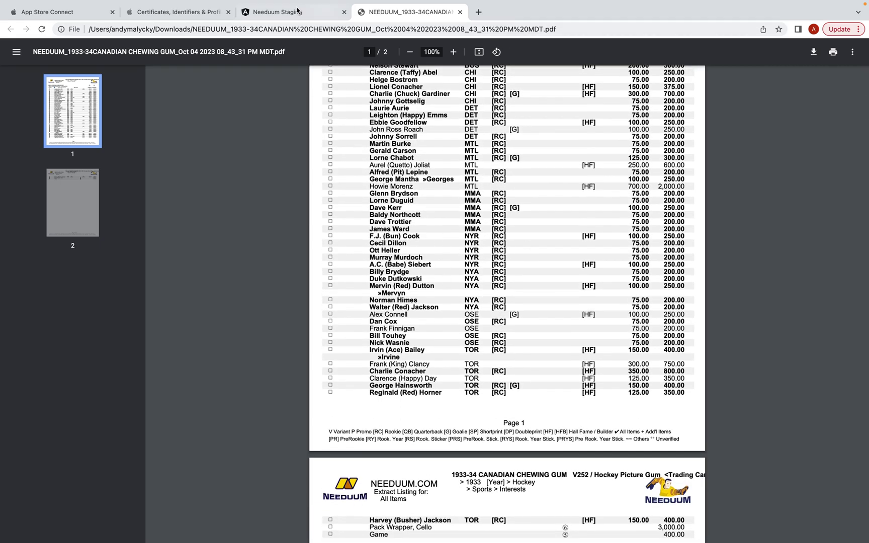
left_click(282, 13)
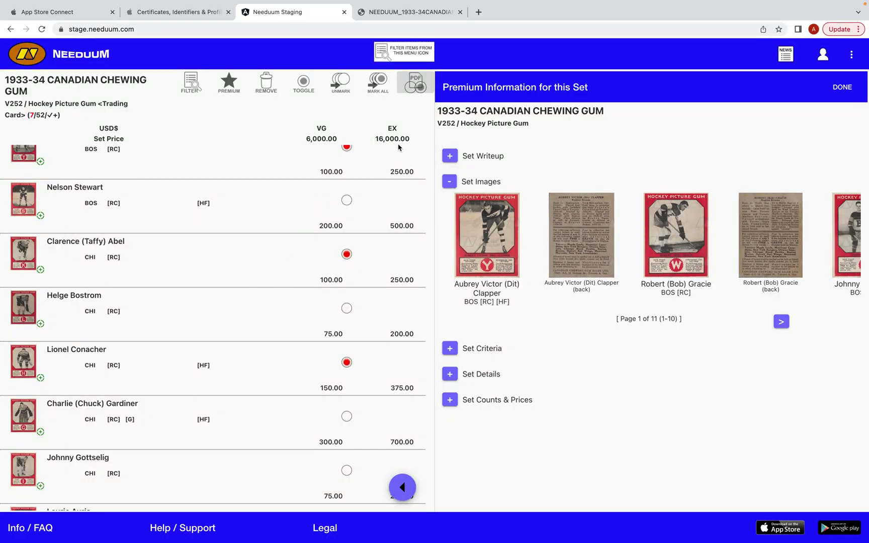
left_click(417, 89)
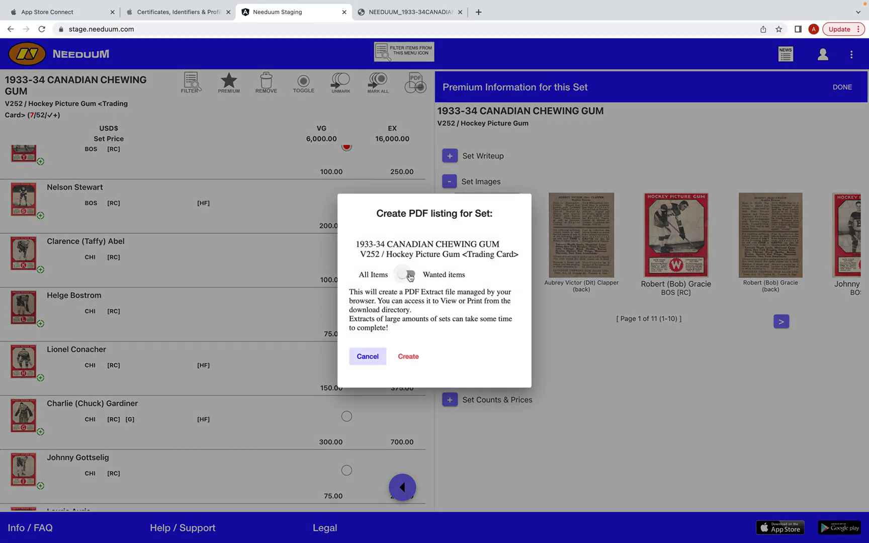
left_click(413, 278)
left_click(409, 356)
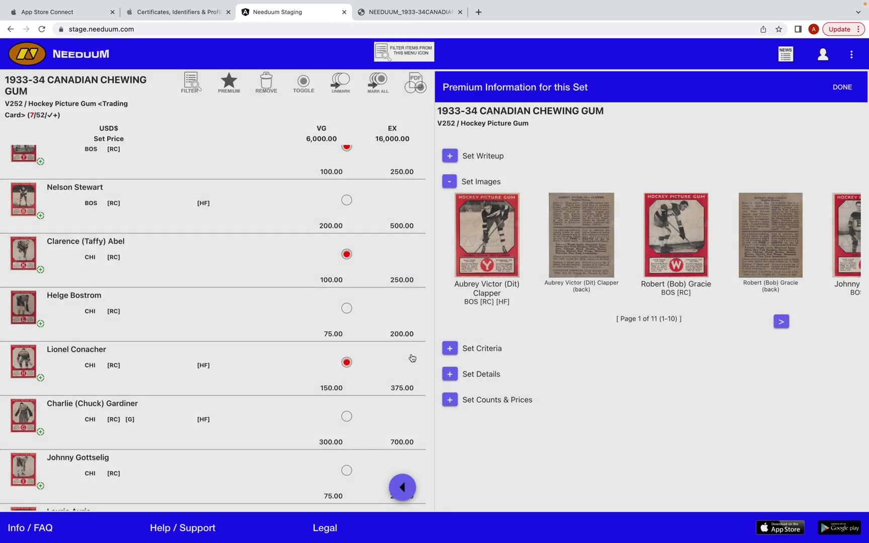
left_click(104, 530)
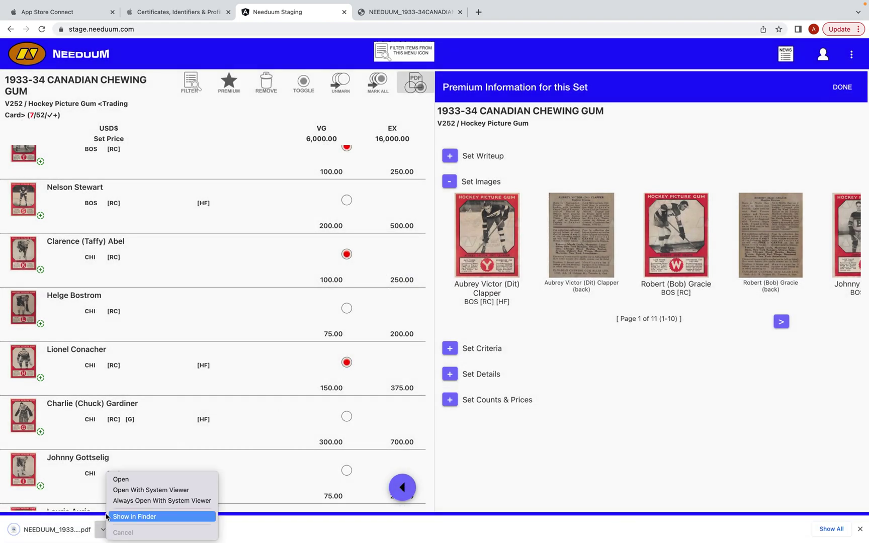
left_click(132, 479)
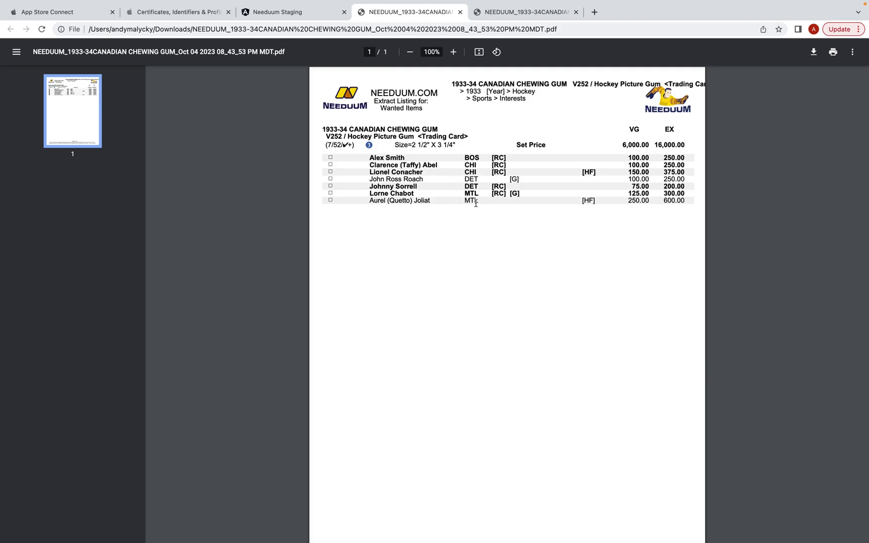
- Return to the site and delete the 1933-34 Canadian Chewing Gum set from the saved hierarchy
left_click(301, 12)
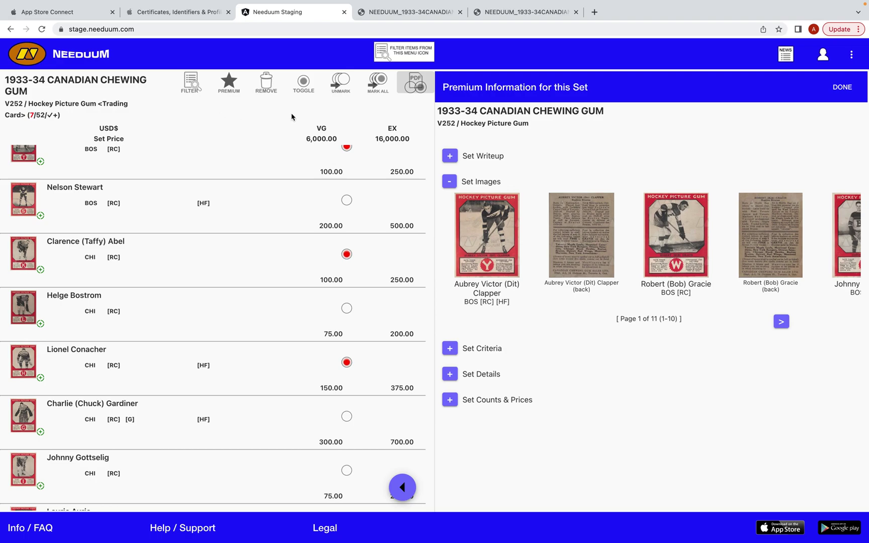
scroll(258, 240, "up", 4)
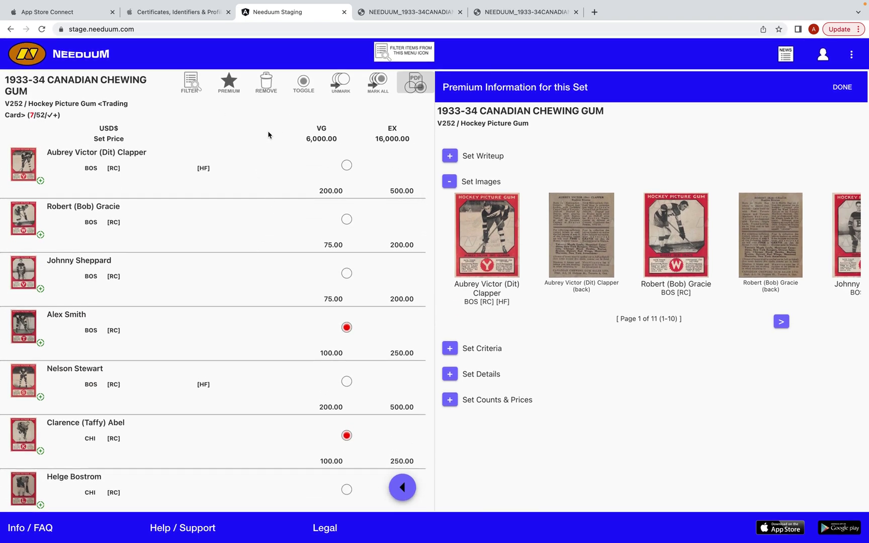
left_click(266, 82)
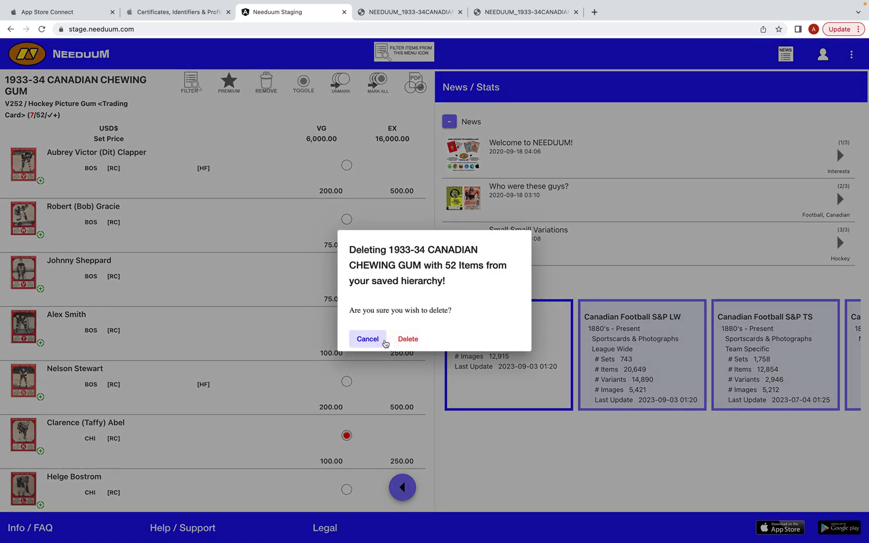
left_click(408, 339)
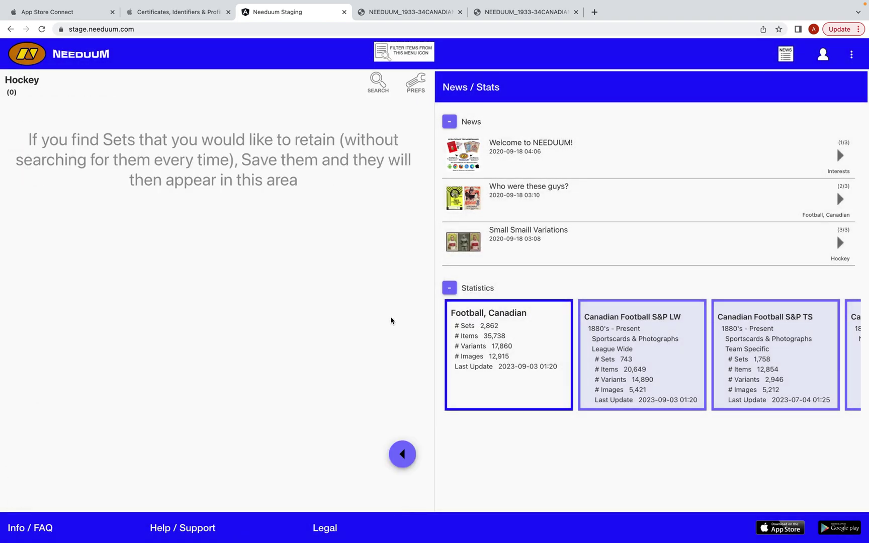
- Search Hockey for sets of the 1930's decade and open the 1933-34 Canadian Chewing Gum set
left_click(370, 95)
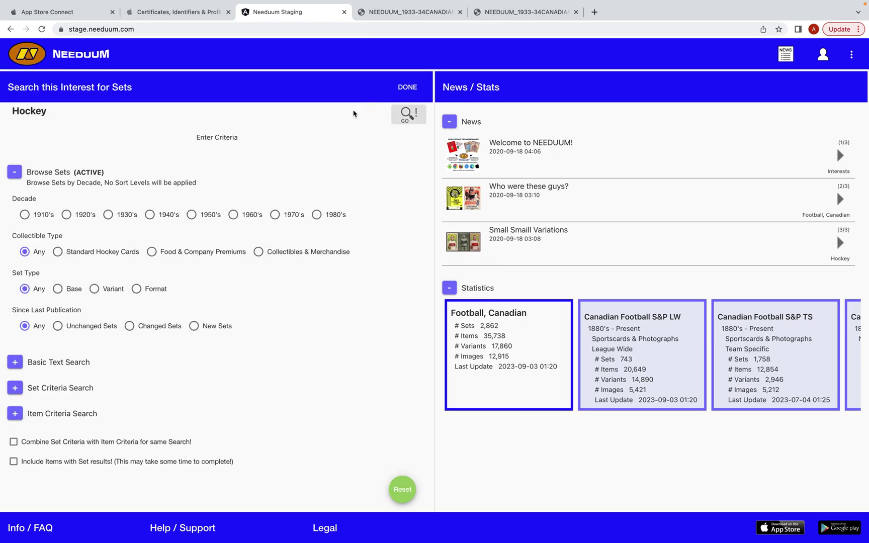
left_click(108, 215)
left_click(407, 114)
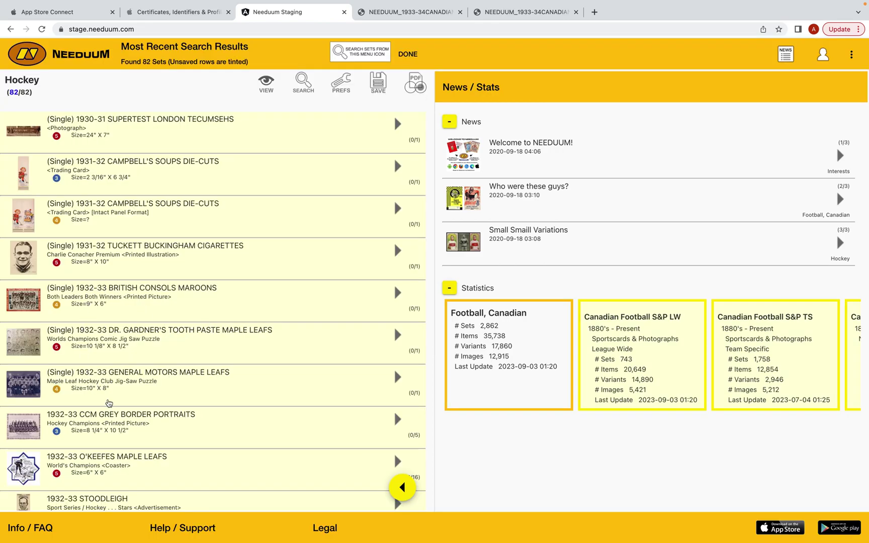
scroll(108, 403, "down", 7)
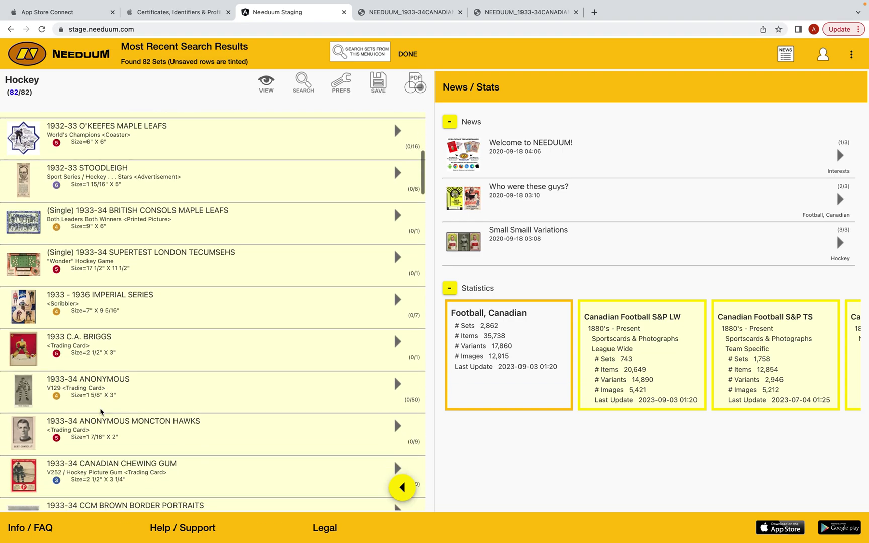
left_click(106, 470)
- Filter the set's items by the organization Montreal Canadiens and look through the matching items
left_click(190, 86)
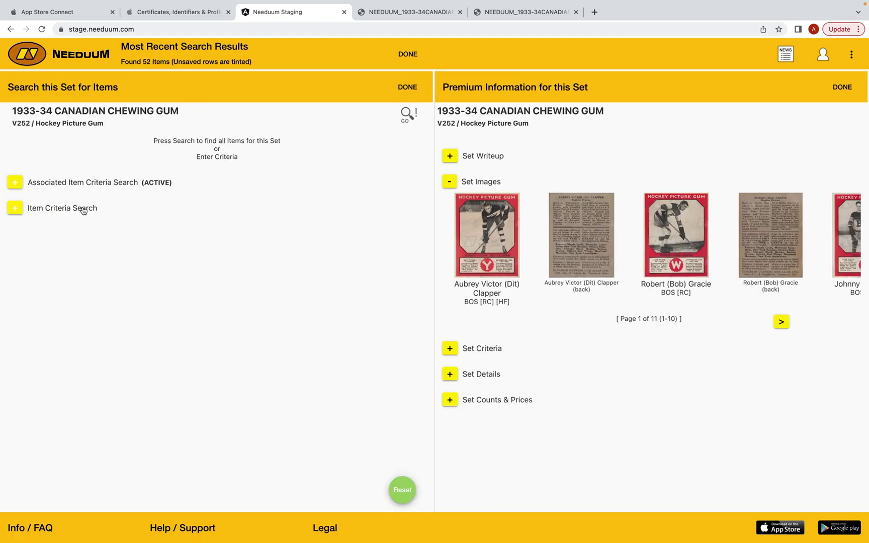
left_click(88, 212)
left_click(185, 241)
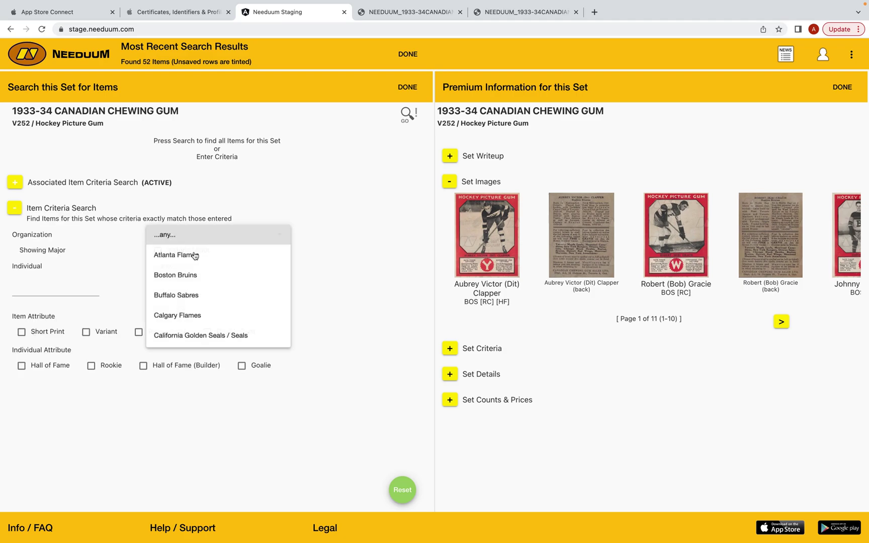
scroll(204, 307, "down", 3)
scroll(204, 308, "down", 2)
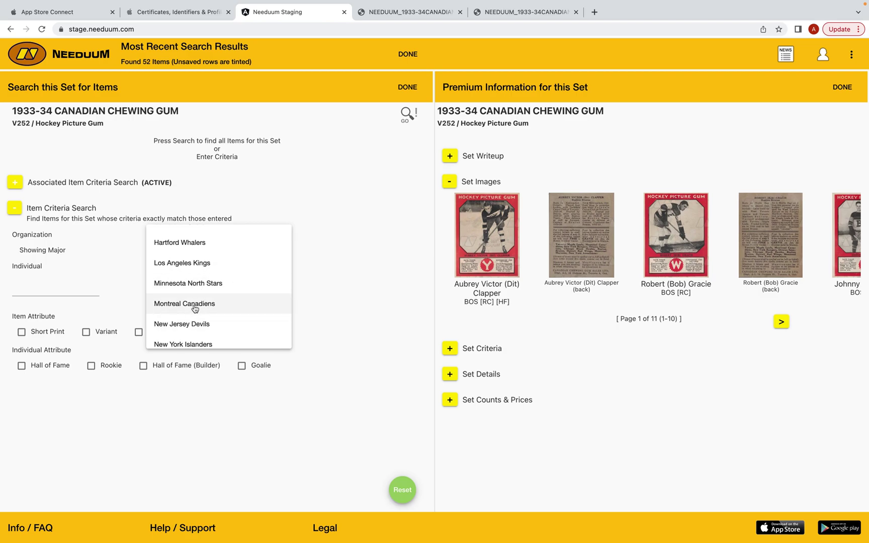
left_click(195, 304)
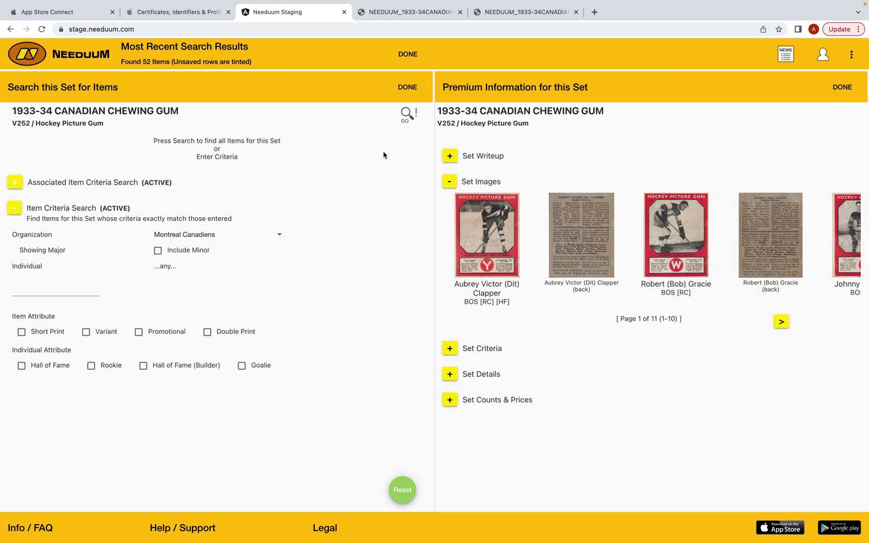
left_click(407, 113)
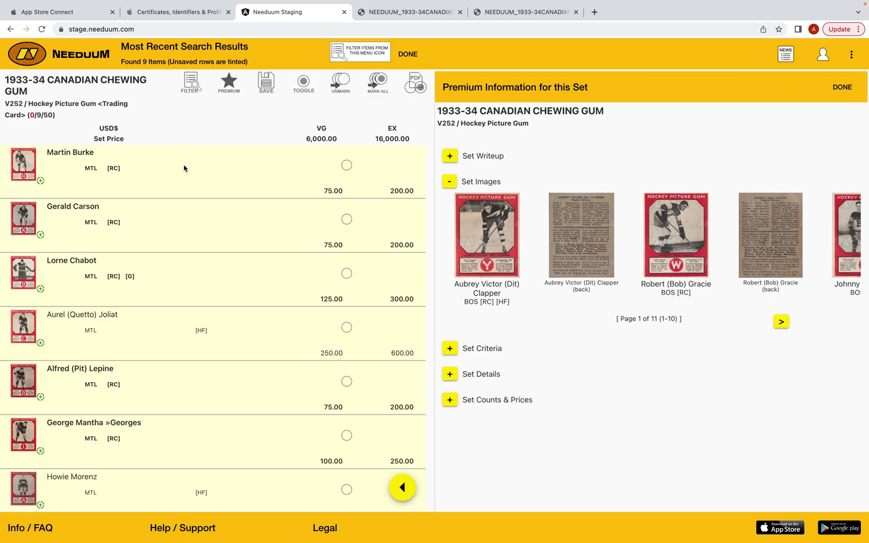
scroll(156, 304, "down", 5)
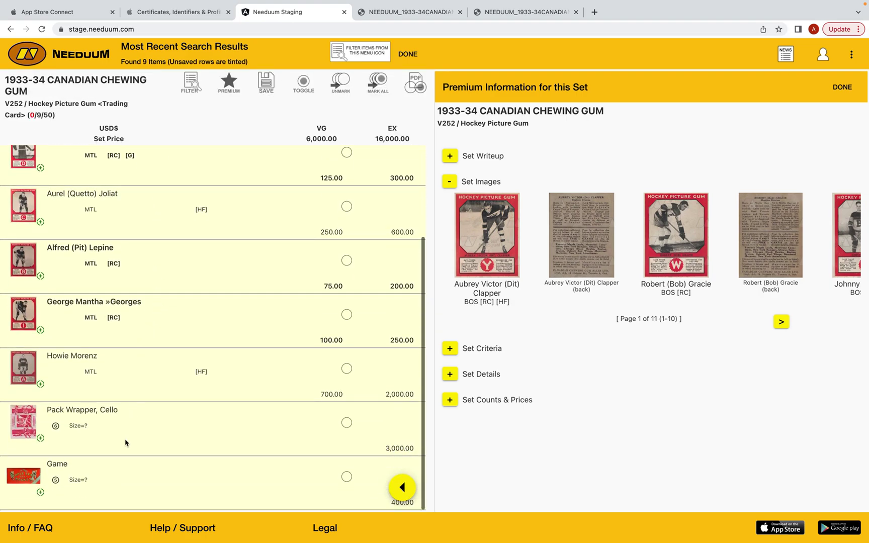
- Save the filtered items, leave the search results and reopen the saved set under 1933 to review its items
left_click(266, 83)
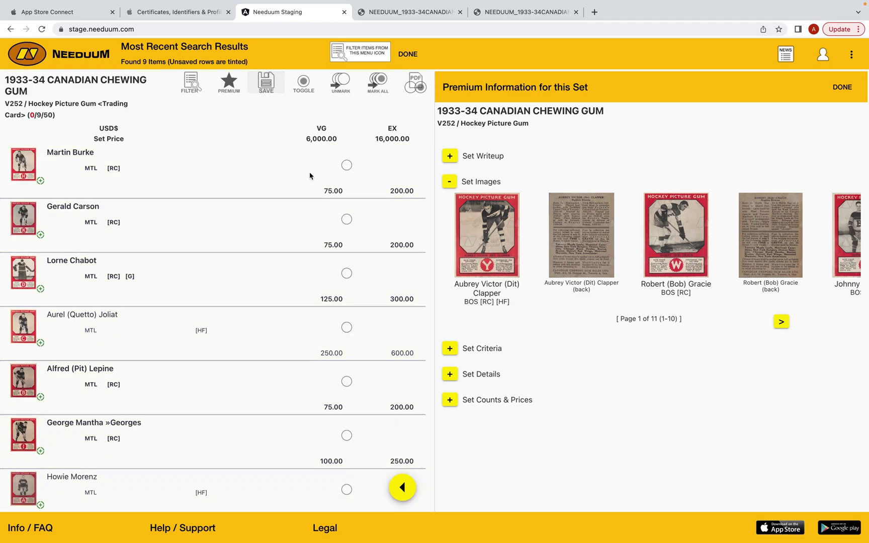
left_click(408, 54)
left_click(139, 140)
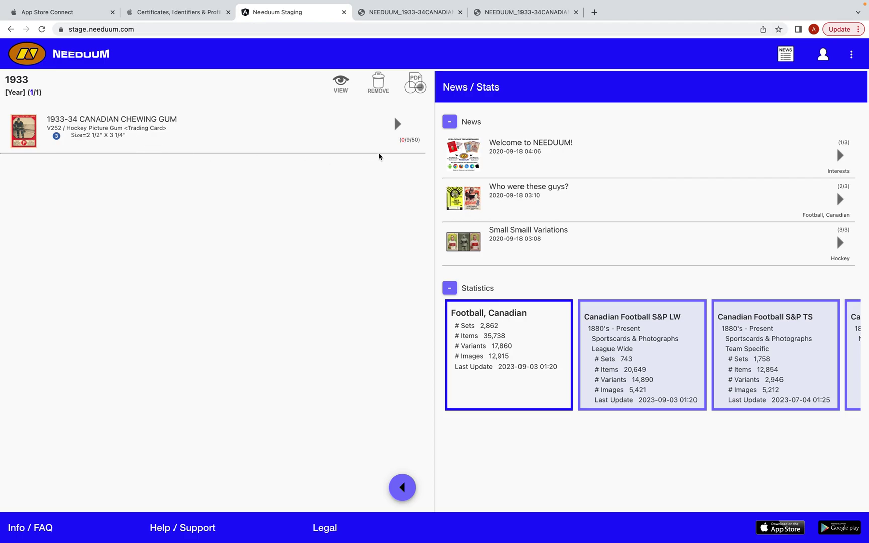
left_click(410, 147)
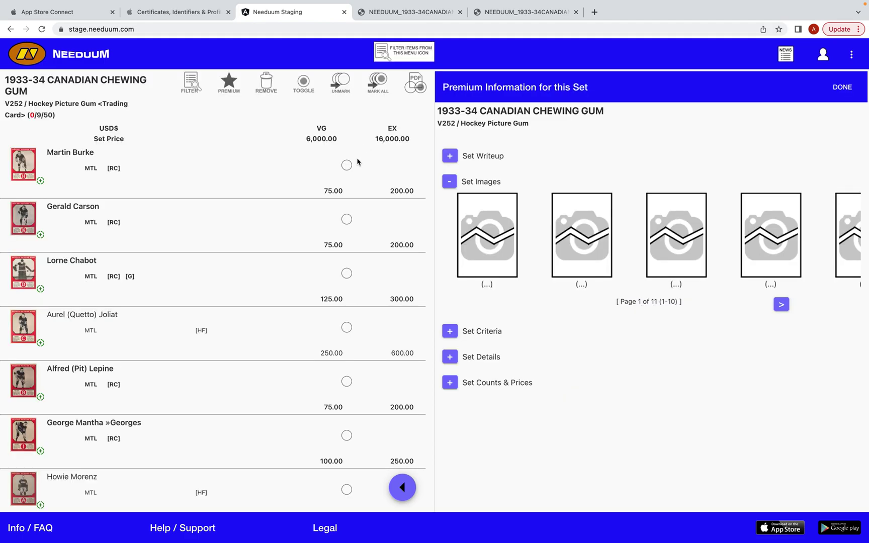
scroll(207, 259, "down", 2)
scroll(206, 258, "down", 1)
scroll(206, 258, "up", 2)
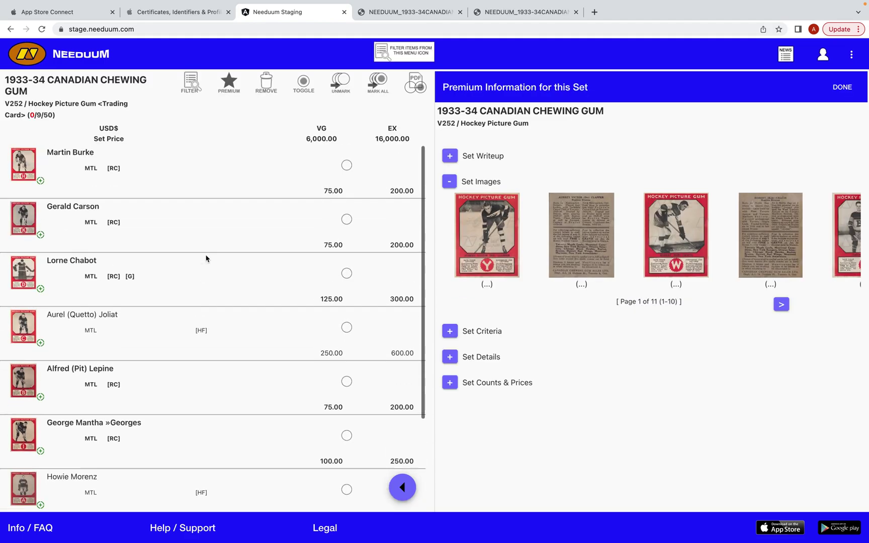
scroll(206, 258, "down", 3)
scroll(206, 259, "up", 2)
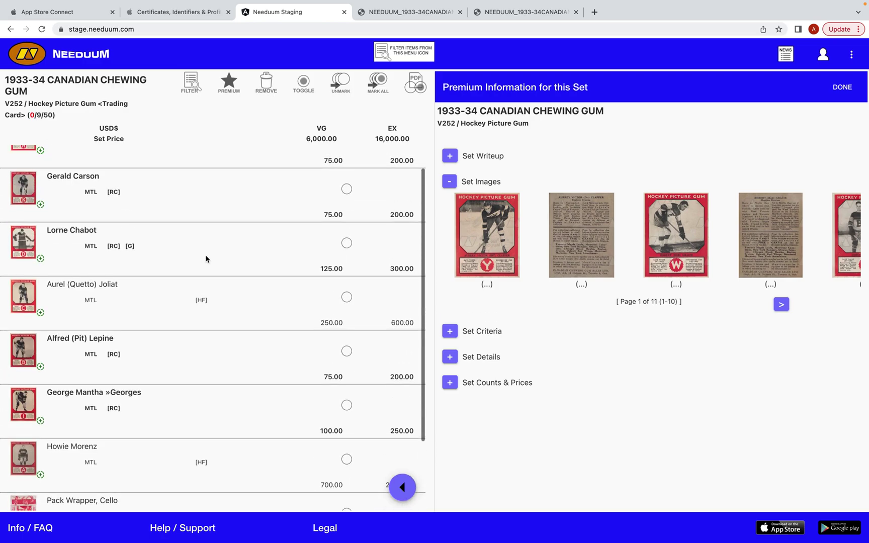
- Search the saved set for all items without extra criteria and examine which rows are saved and which are tinted
left_click(190, 82)
left_click(406, 114)
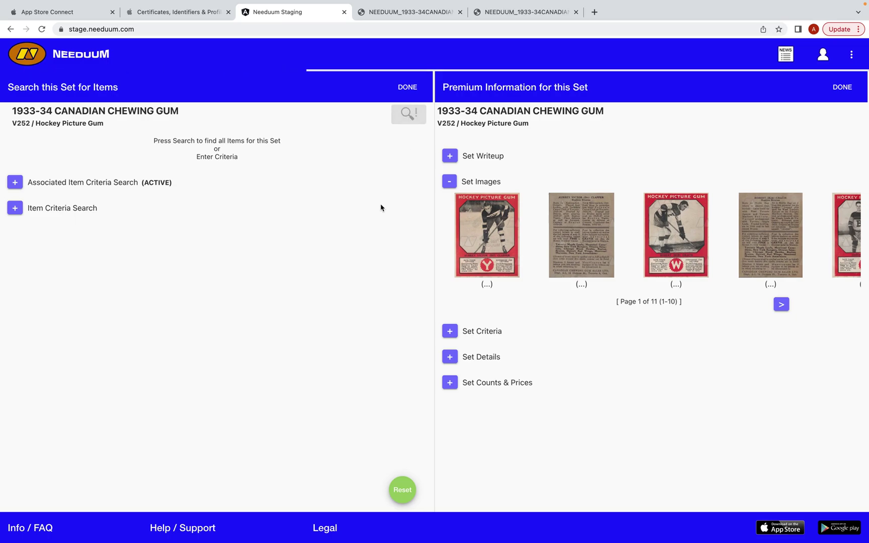
scroll(227, 260, "down", 9)
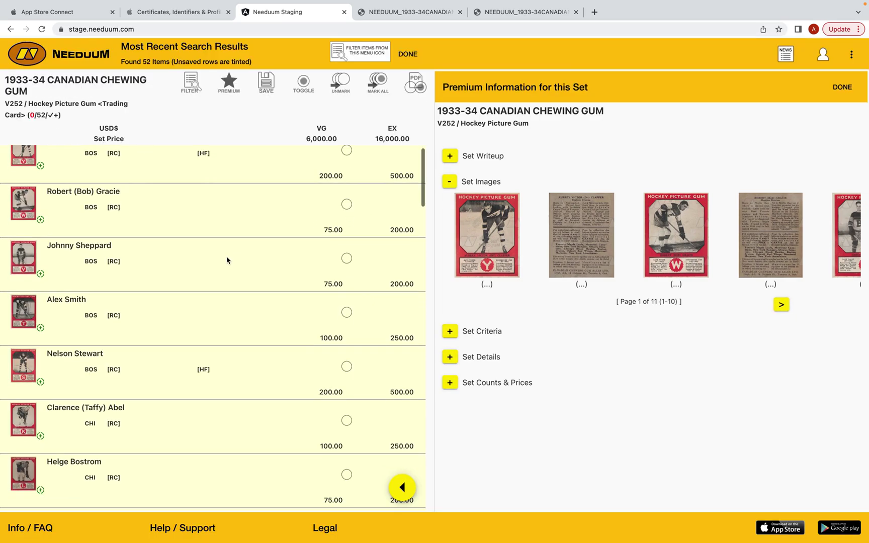
scroll(227, 259, "down", 6)
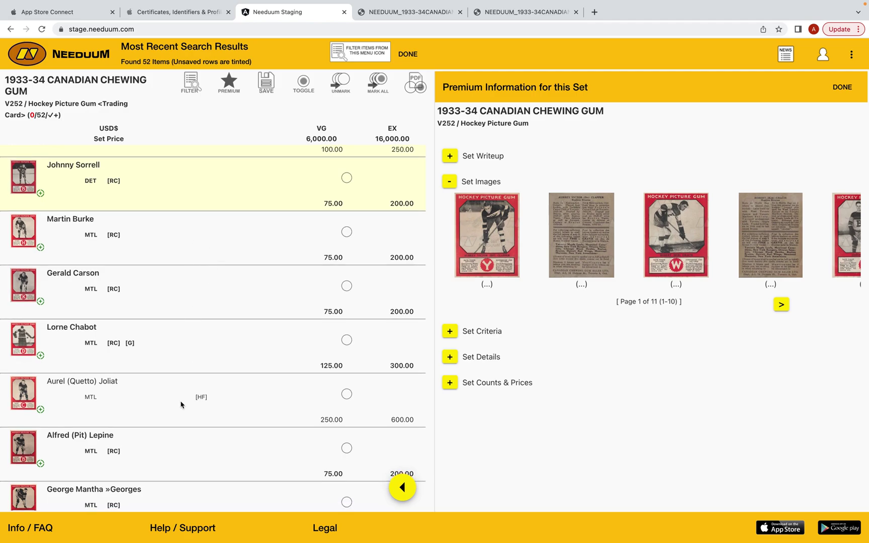
scroll(181, 404, "down", 3)
scroll(181, 404, "up", 3)
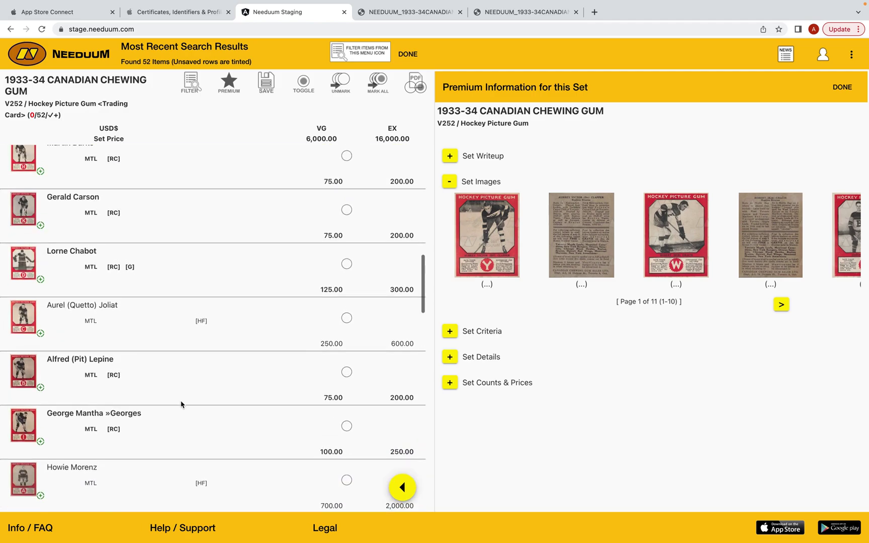
scroll(194, 353, "down", 8)
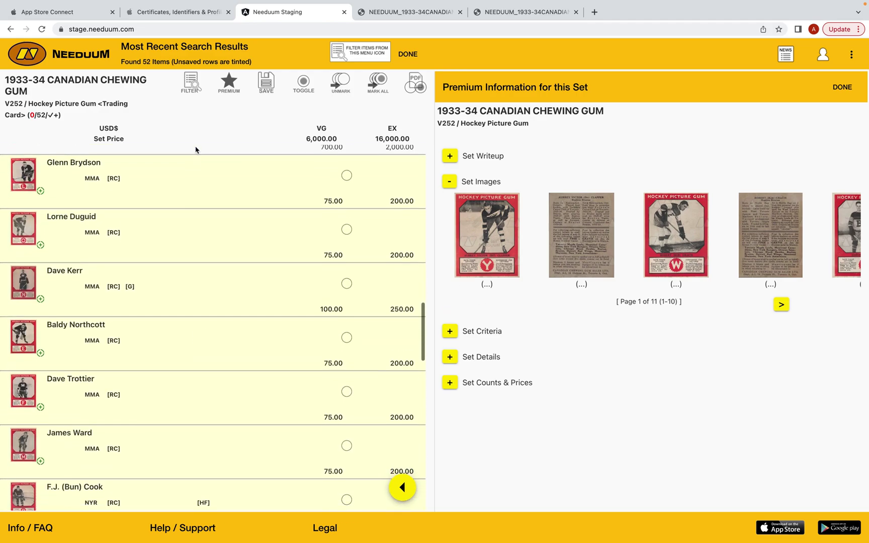
- Filter the set's items by the individual attribute Rookie and look through the matching items
left_click(194, 90)
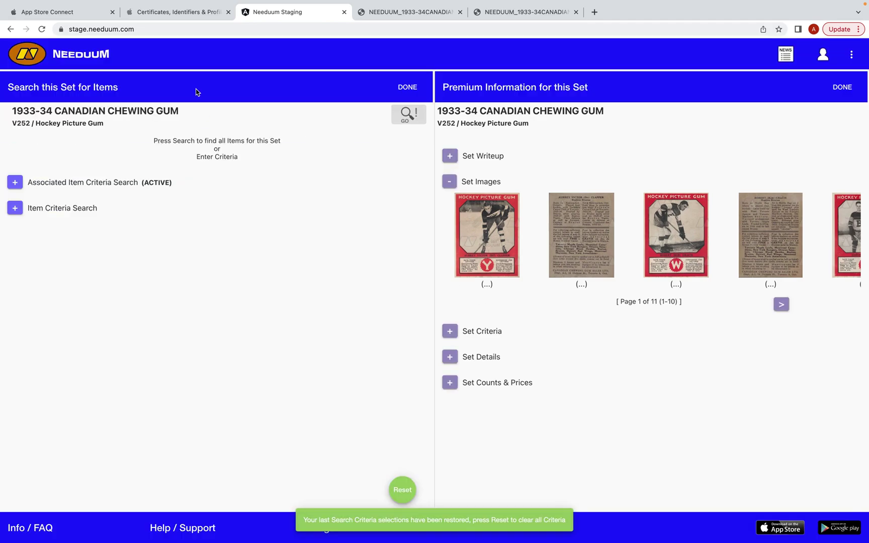
left_click(63, 214)
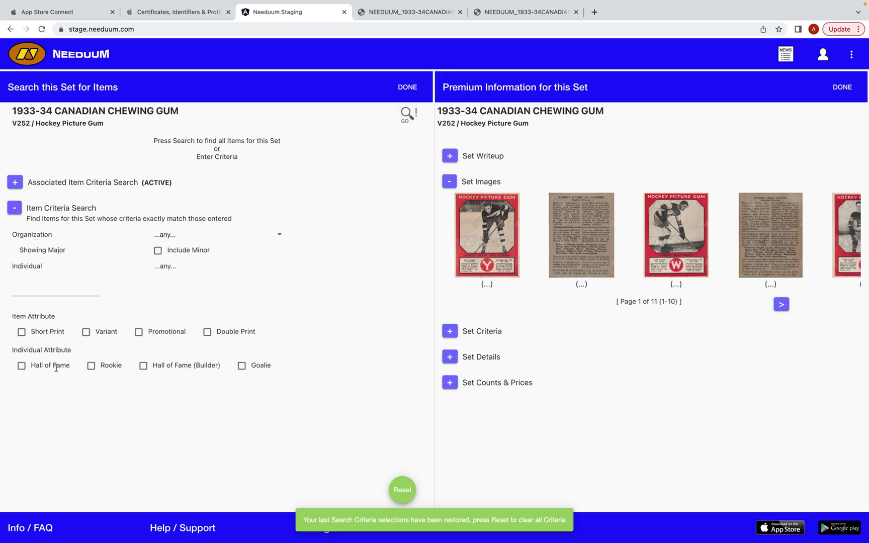
left_click(91, 366)
left_click(402, 124)
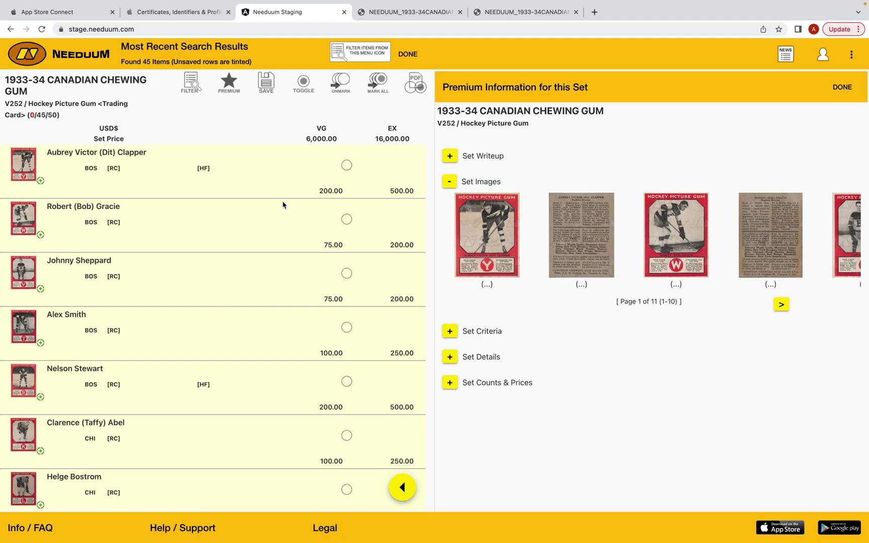
scroll(190, 314, "down", 7)
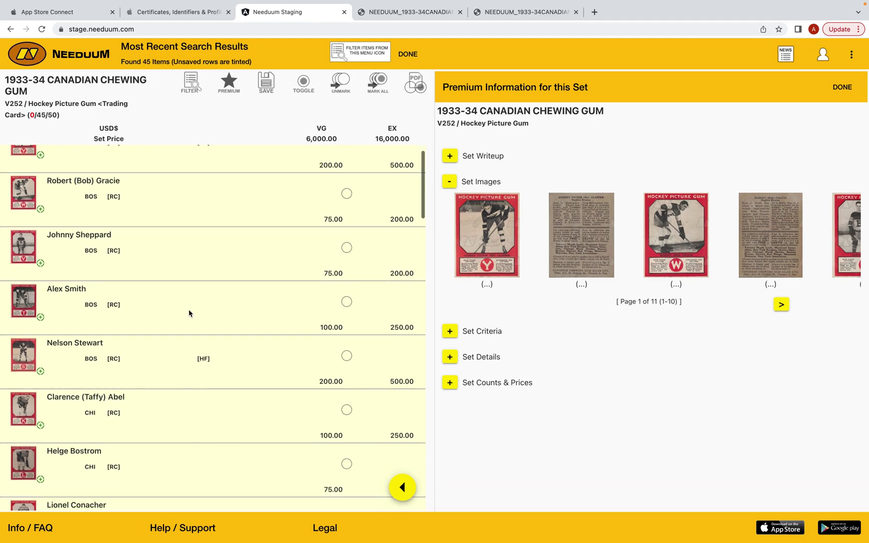
scroll(189, 310, "down", 7)
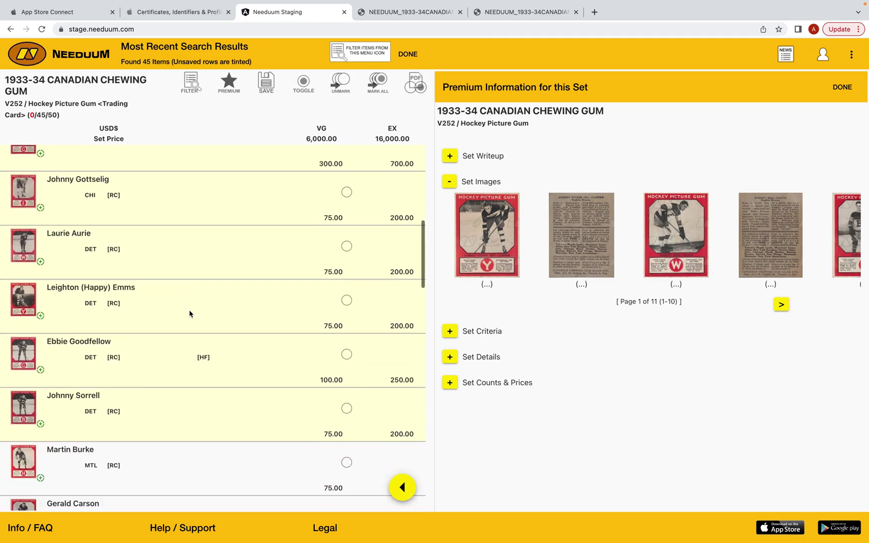
scroll(110, 311, "down", 5)
scroll(94, 369, "down", 2)
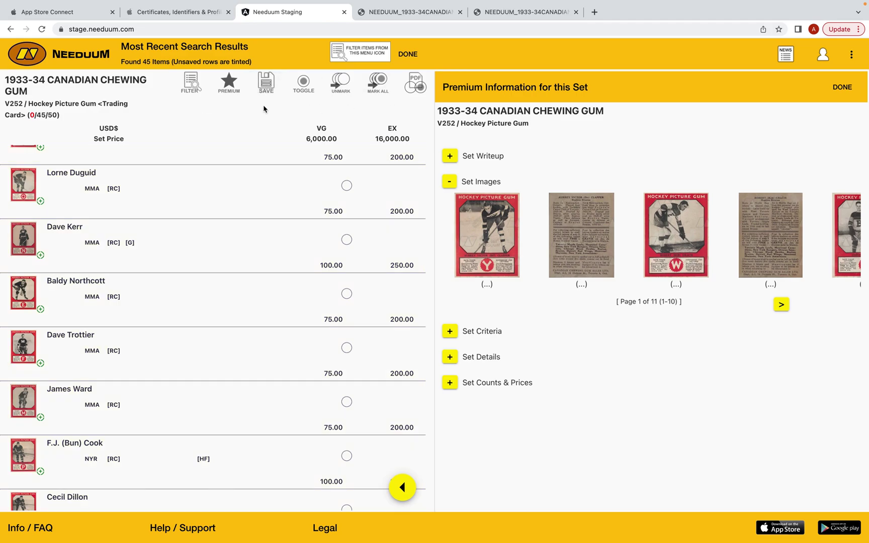
- Leave the search results and review the saved items of the 1933-34 Canadian Chewing Gum set, reopening it from 1933
left_click(408, 55)
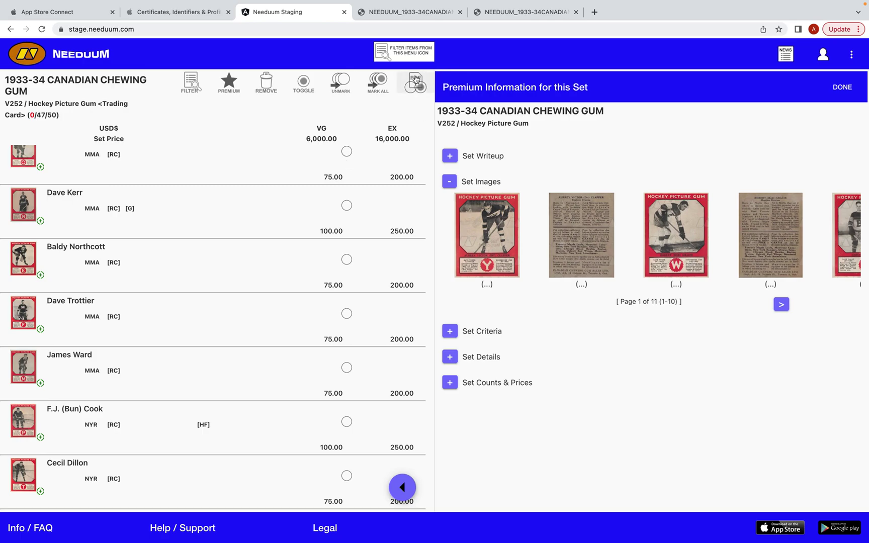
scroll(200, 213, "up", 15)
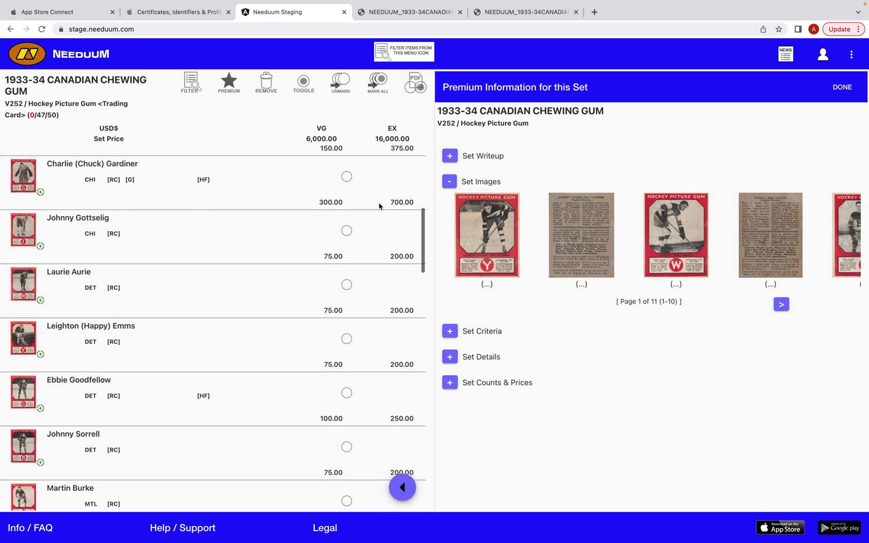
scroll(382, 206, "up", 2)
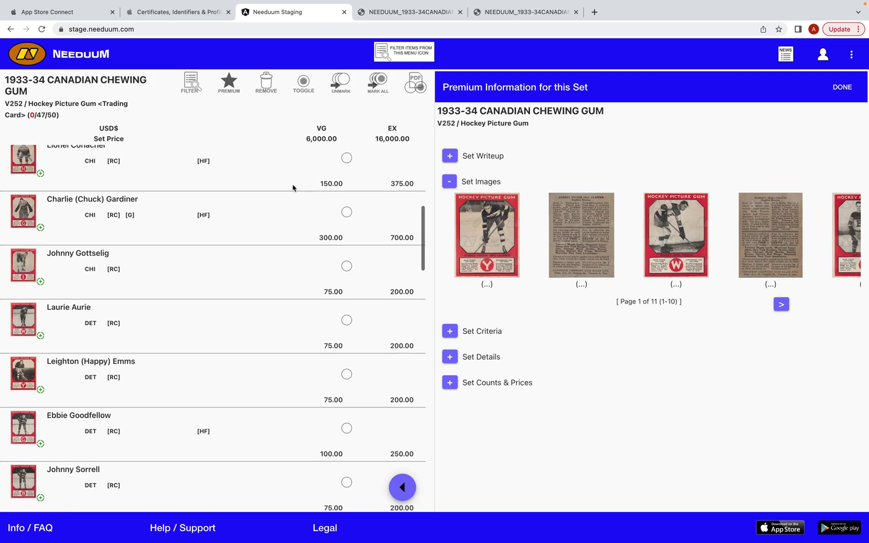
left_click(403, 486)
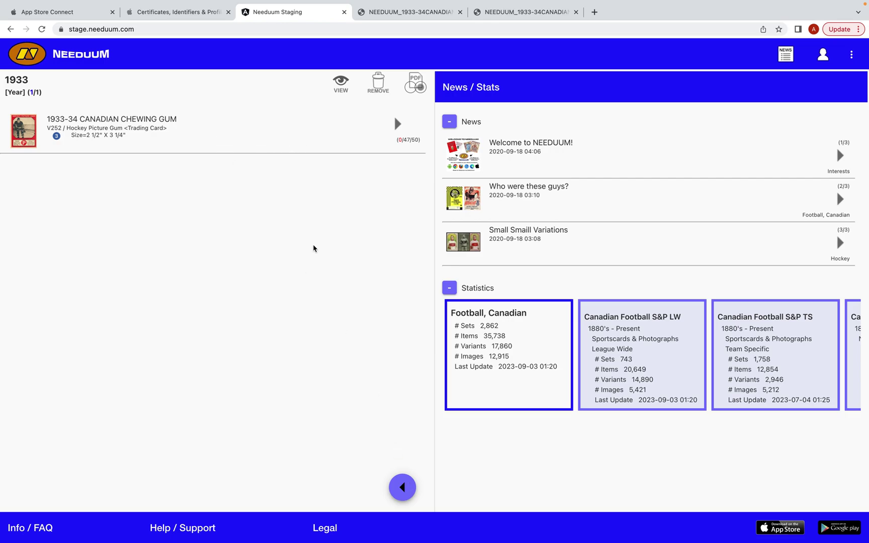
left_click(201, 140)
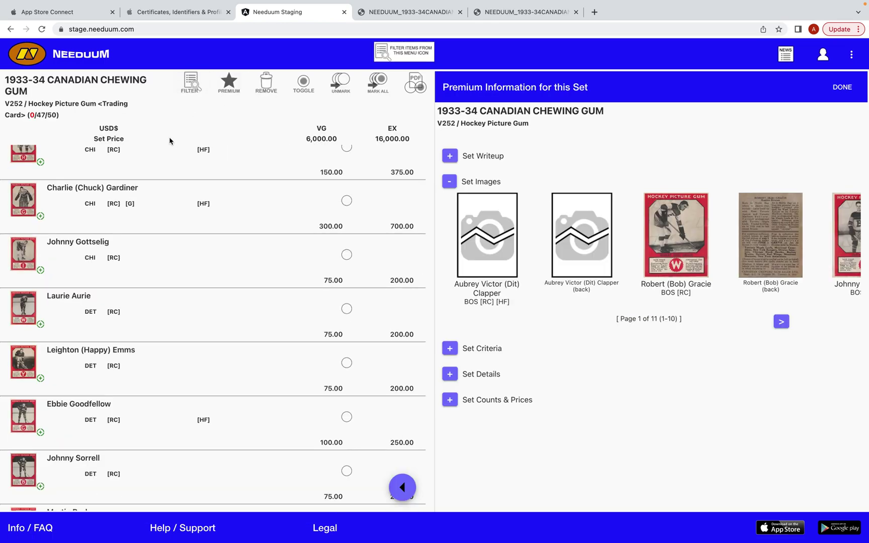
scroll(150, 180, "up", 8)
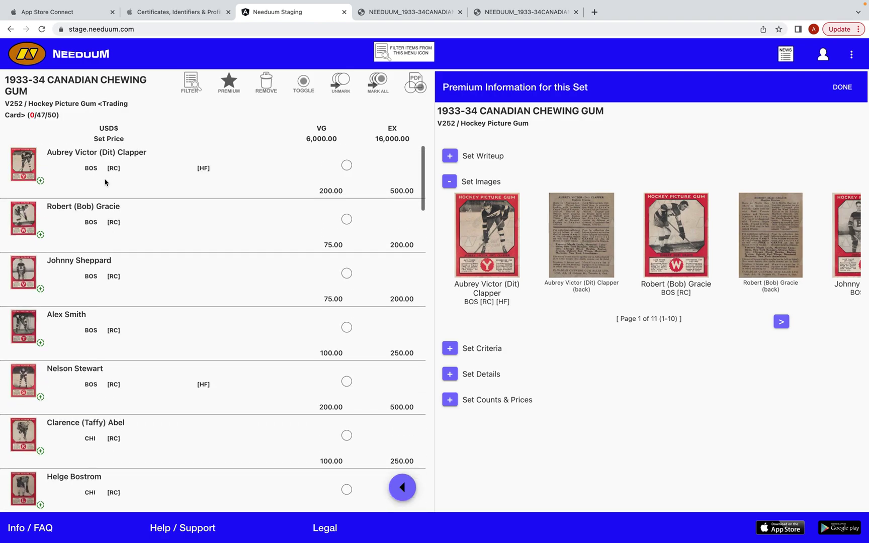
scroll(204, 313, "down", 5)
scroll(204, 313, "down", 10)
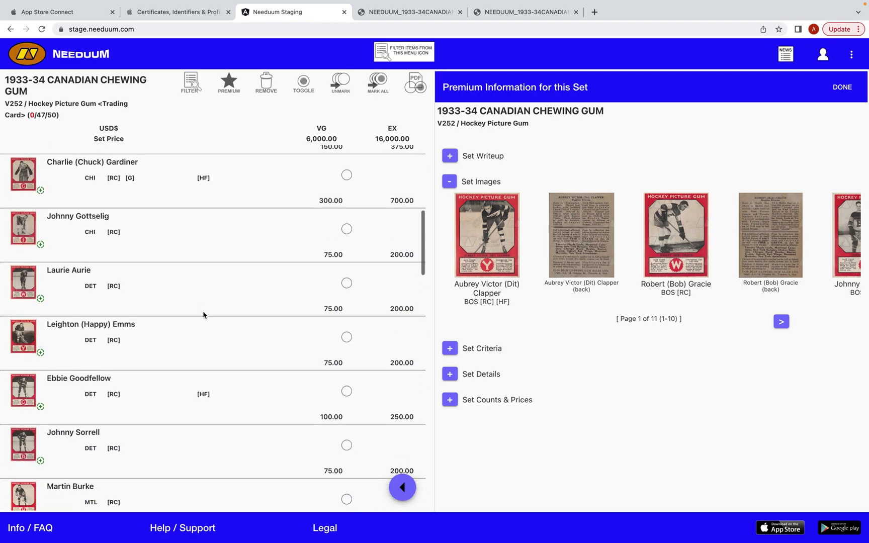
scroll(203, 315, "down", 5)
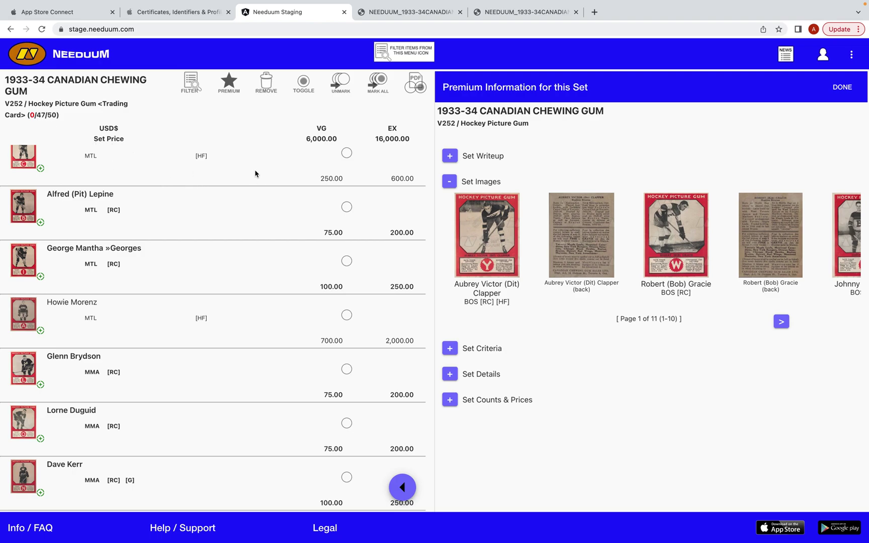
scroll(267, 172, "up", 6)
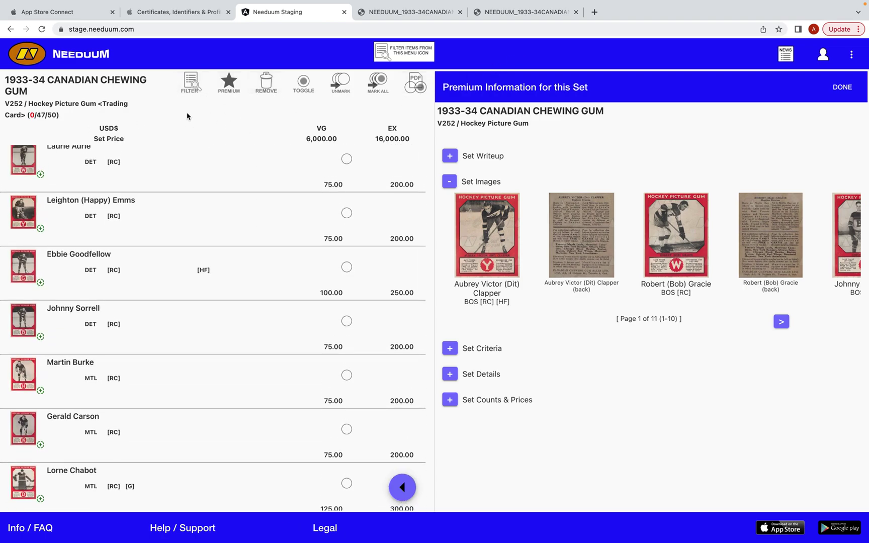
- Return to Hockey, search for sets from the 1930's and open 1933-34 Canadian Chewing Gum from the results
left_click(398, 494)
left_click(400, 489)
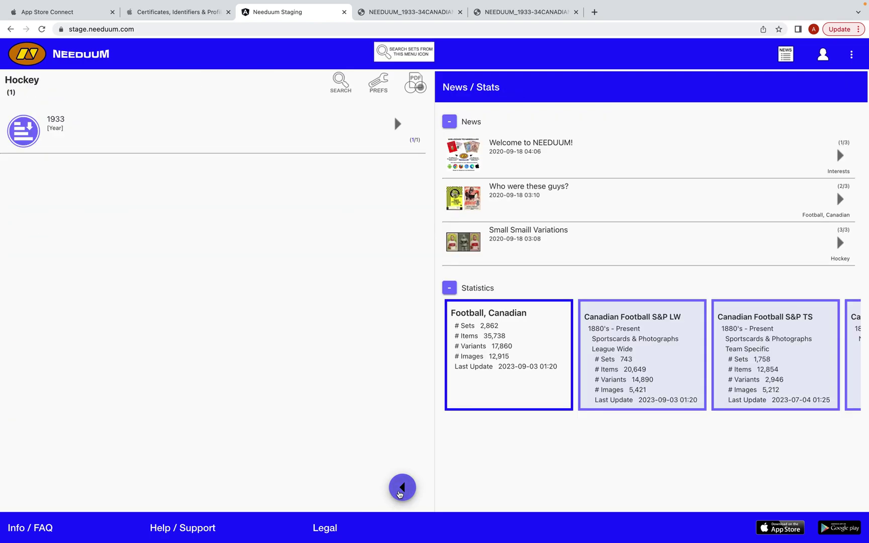
left_click(346, 95)
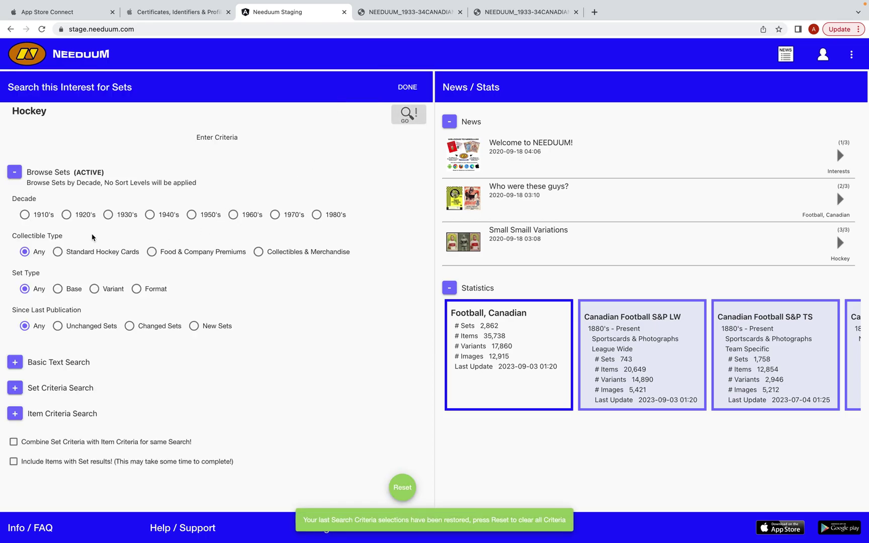
left_click(117, 218)
left_click(409, 121)
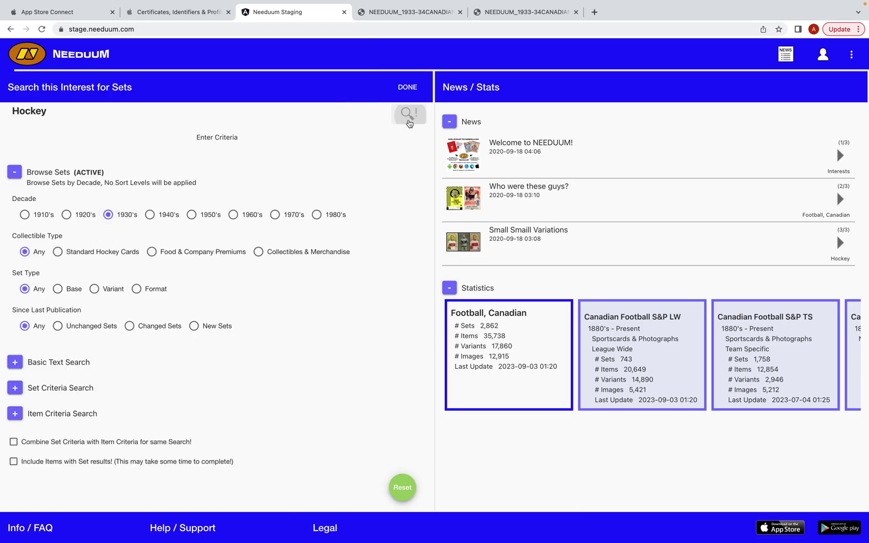
scroll(179, 318, "down", 6)
scroll(179, 318, "down", 2)
left_click(89, 482)
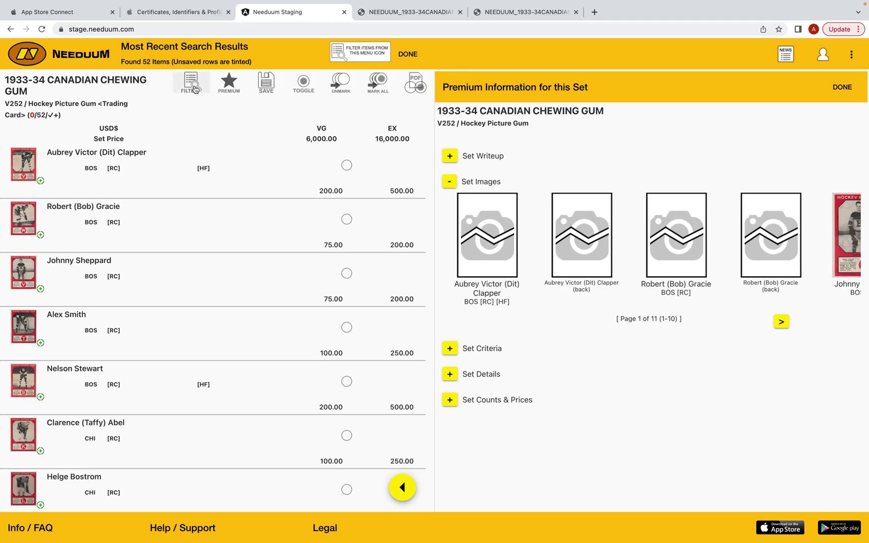
- Filter the set's items by the individual attribute Goalie instead of Rookie and look through the matching items
left_click(192, 84)
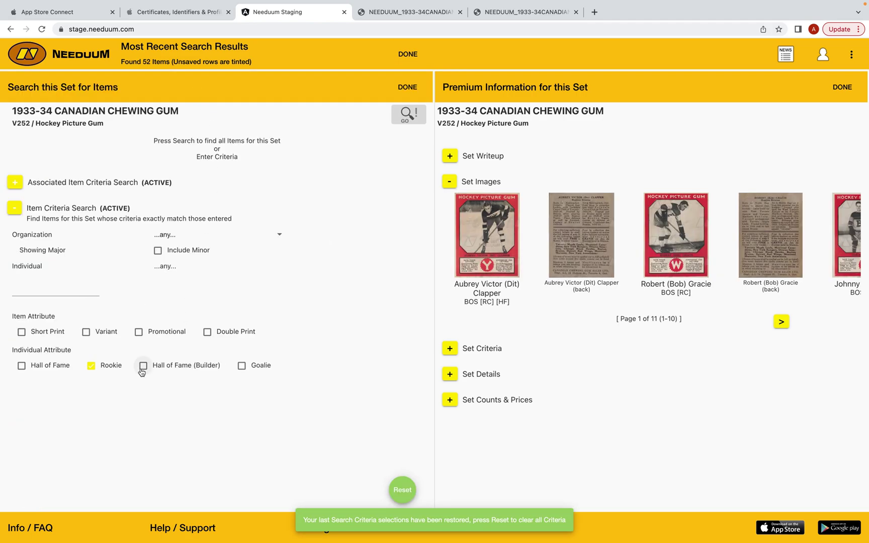
left_click(242, 366)
left_click(91, 366)
left_click(408, 122)
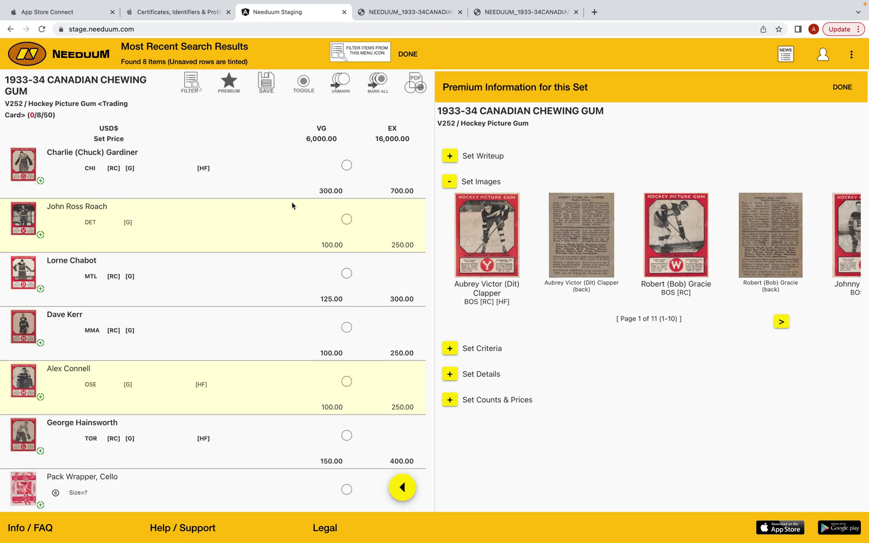
scroll(166, 253, "down", 2)
scroll(165, 252, "up", 2)
scroll(114, 346, "down", 4)
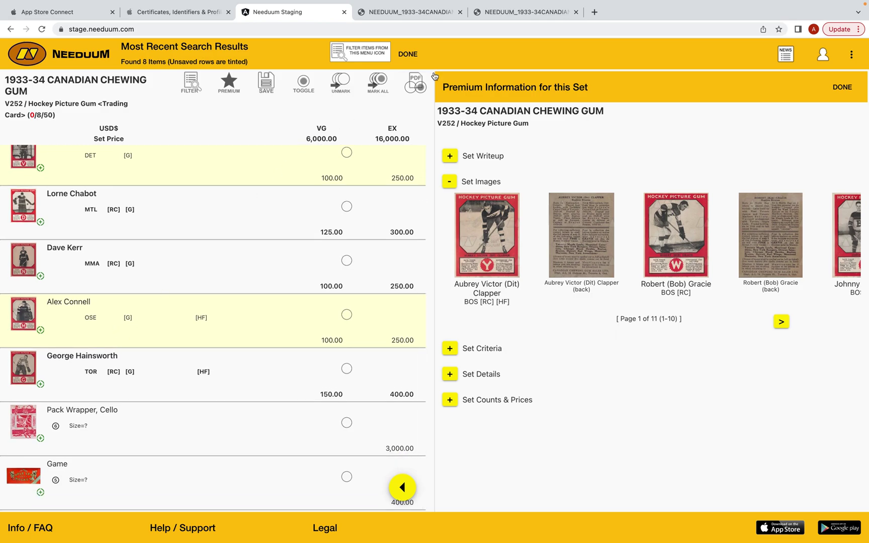
- Leave the search results without saving and check the saved set listed under 1933
left_click(408, 54)
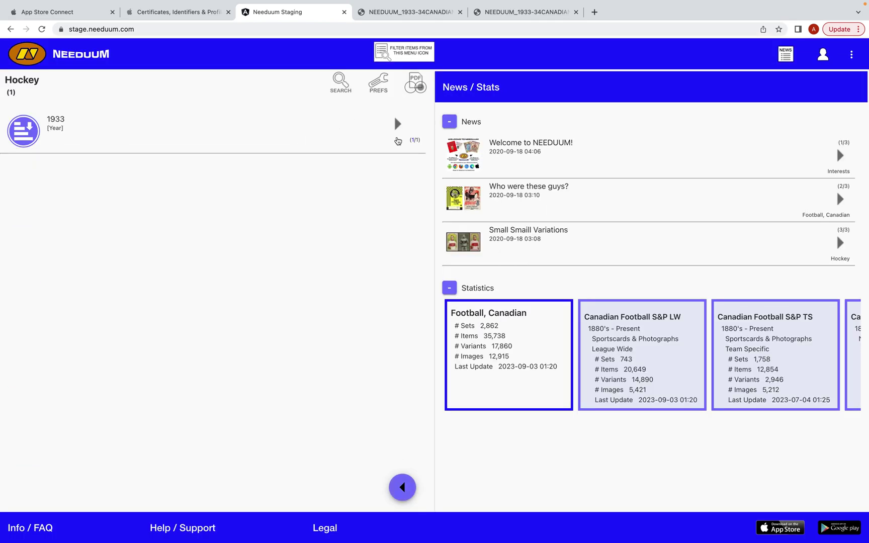
left_click(230, 133)
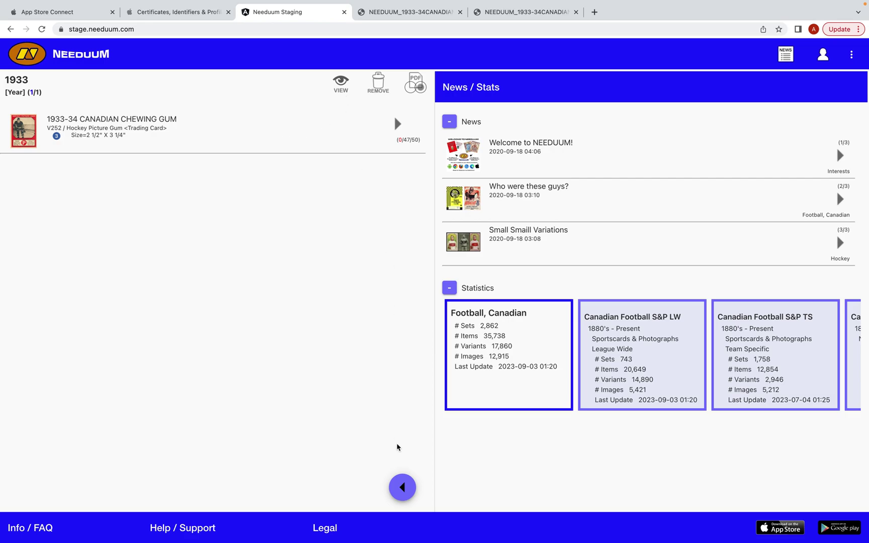
left_click(401, 480)
- Show the Item Criteria Search options in the Hockey set search and close the search form
left_click(340, 85)
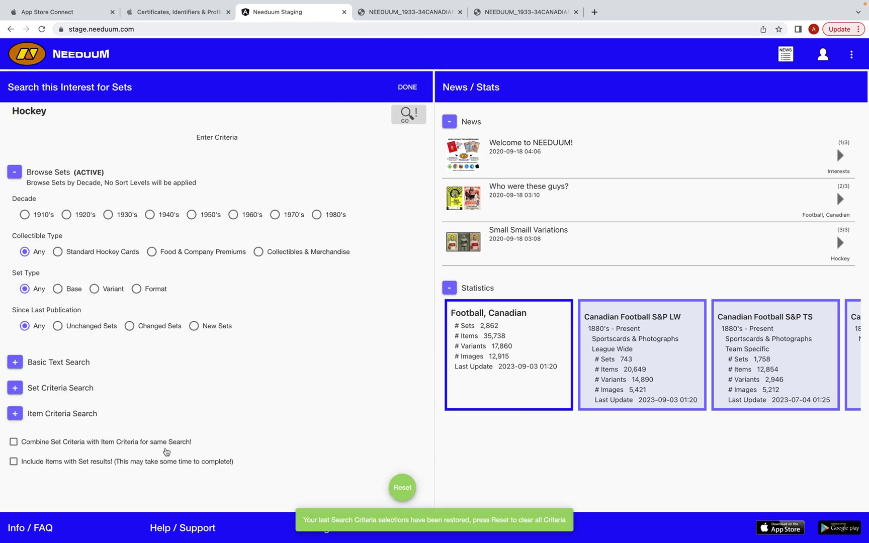
left_click(86, 414)
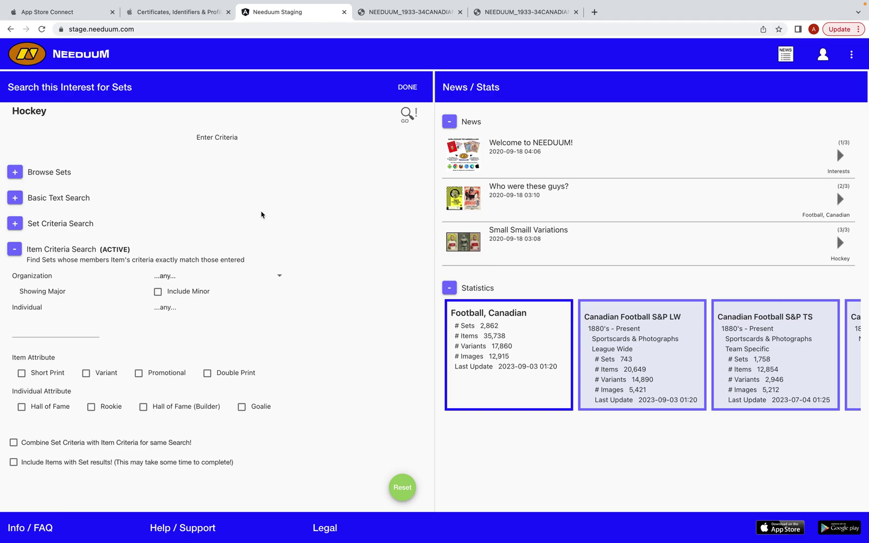
left_click(407, 119)
left_click(408, 91)
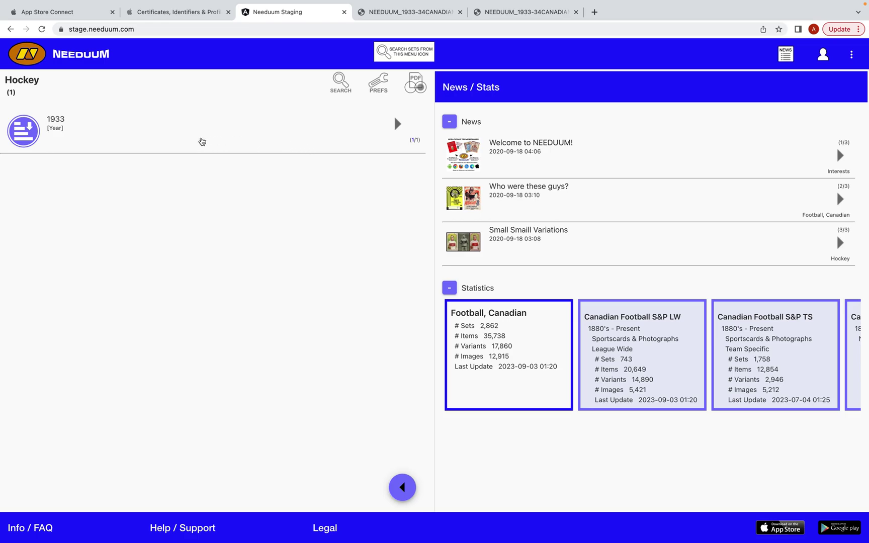